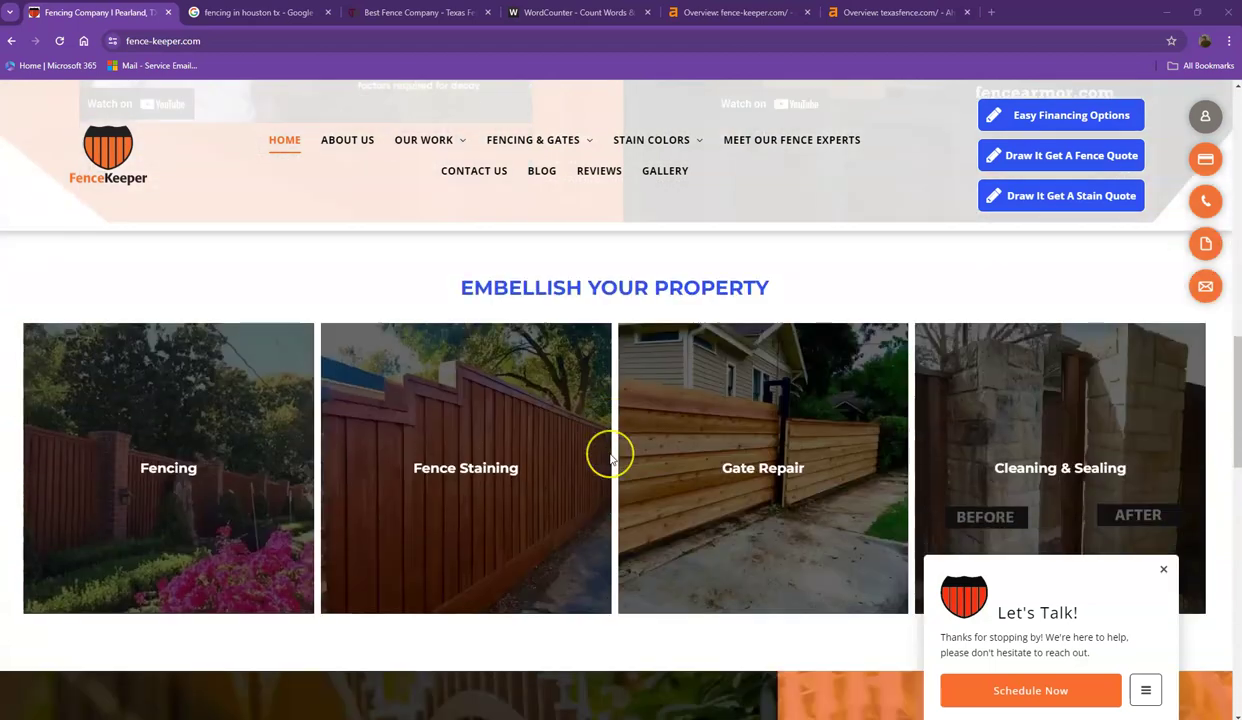
# Look over the FenceKeeper homepage from the services section down to the contact details and back up to the header.
pyautogui.scroll(-3, 610, 455)
pyautogui.scroll(-5, 607, 455)
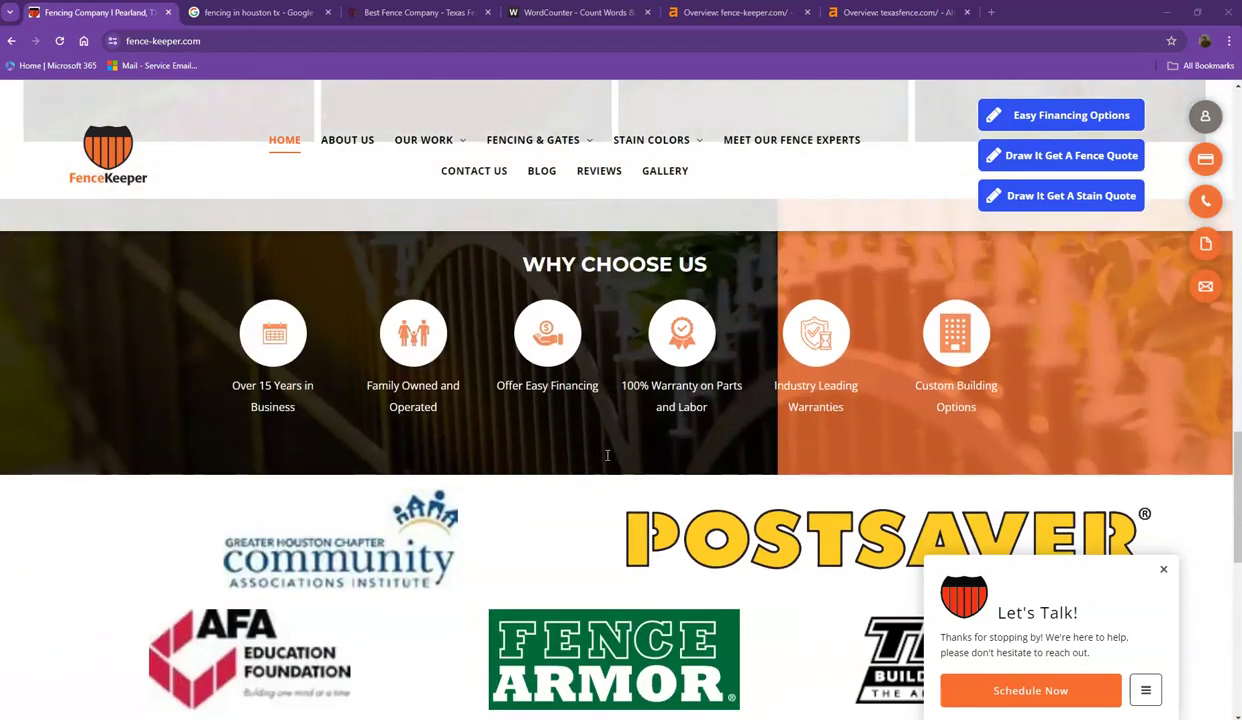
pyautogui.scroll(-2, 605, 461)
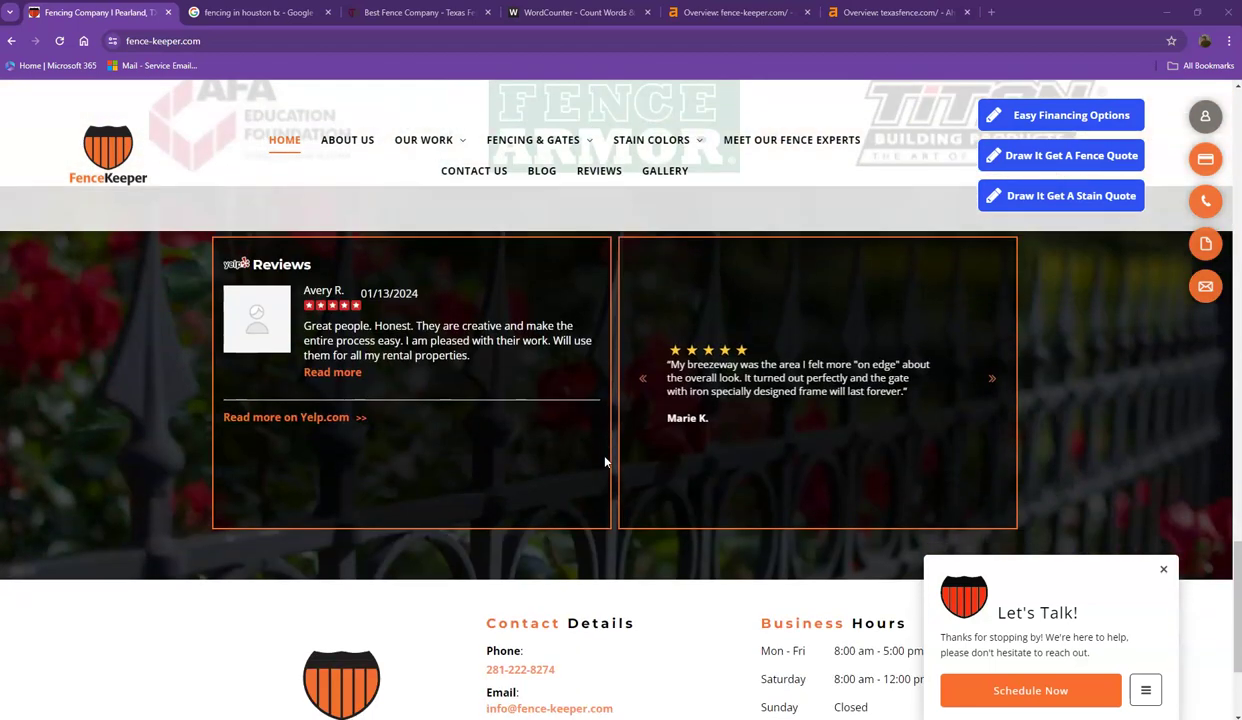
pyautogui.scroll(-2, 605, 461)
pyautogui.scroll(5, 605, 461)
pyautogui.scroll(12, 605, 461)
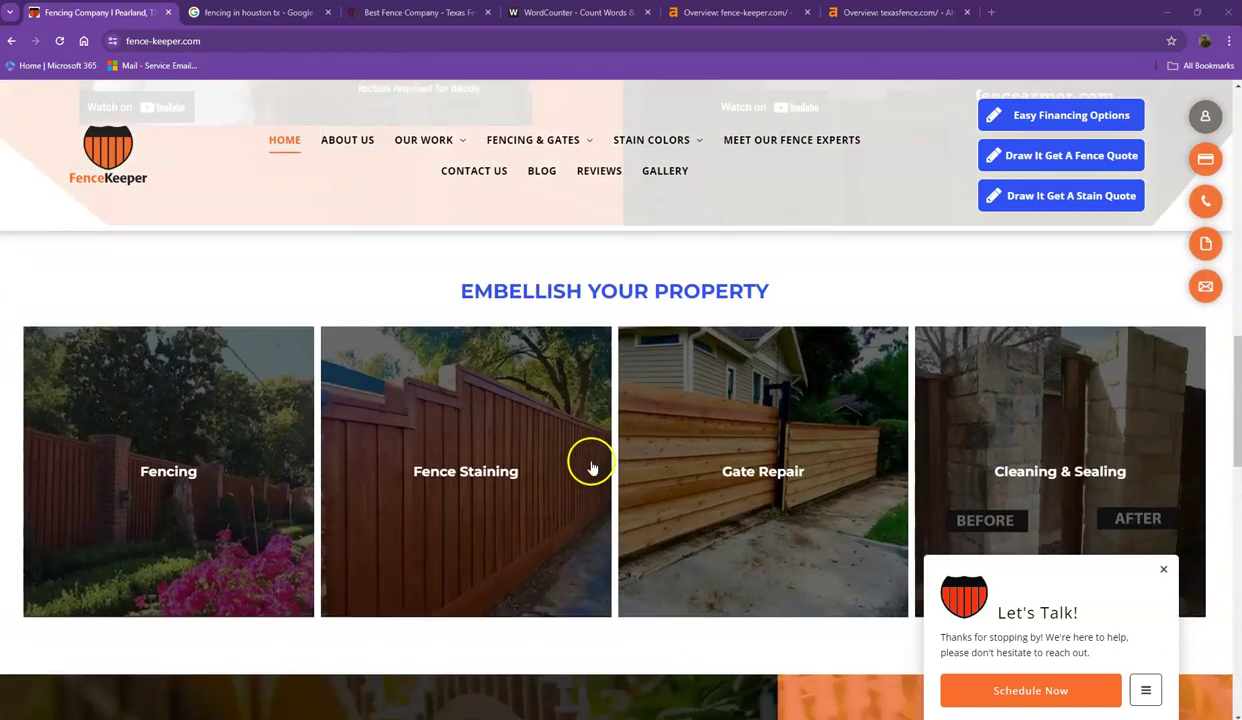
pyautogui.scroll(4, 552, 468)
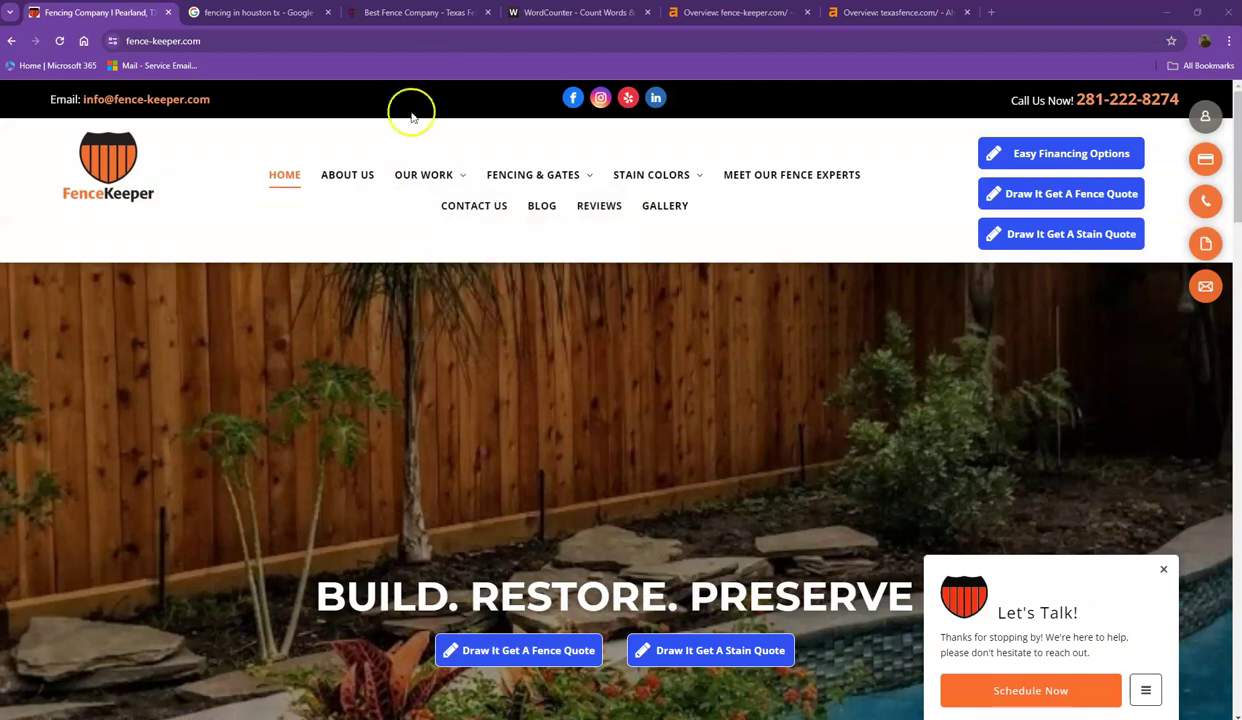
# View the competing Texas Fence homepage, from the customer reviews and financing section up to its main banner.
pyautogui.click(432, 14)
pyautogui.scroll(20, 421, 215)
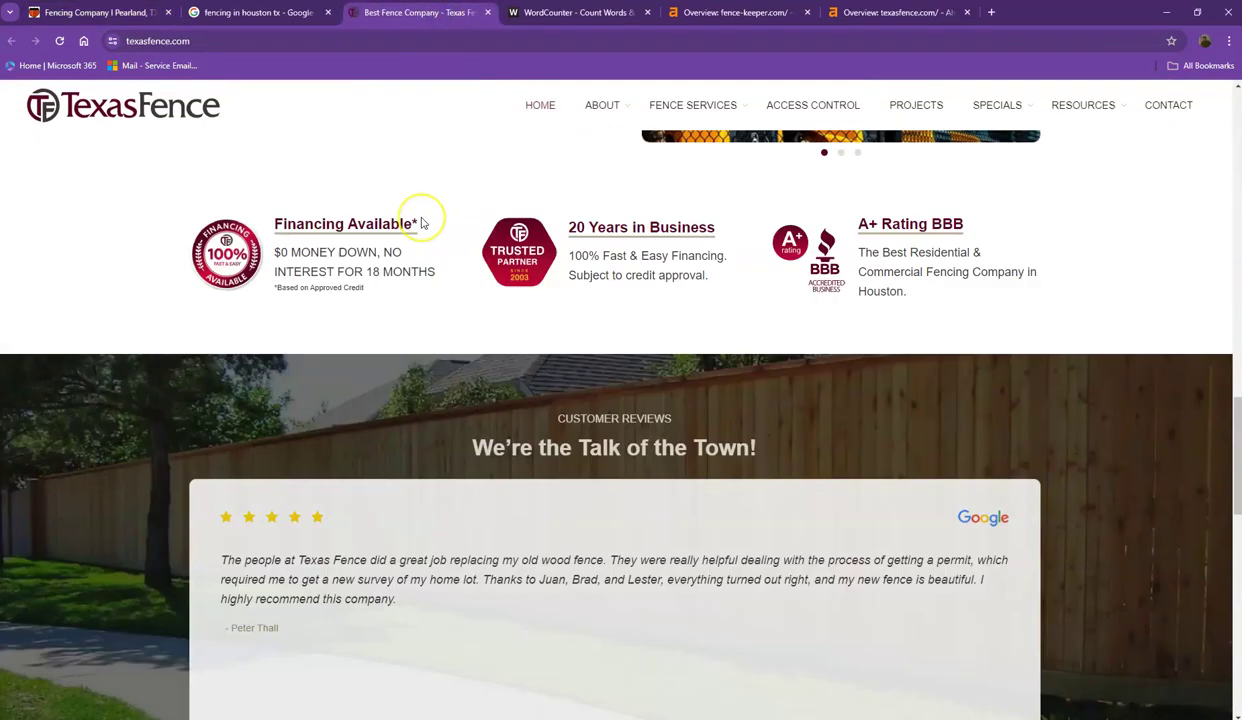
pyautogui.scroll(8, 421, 222)
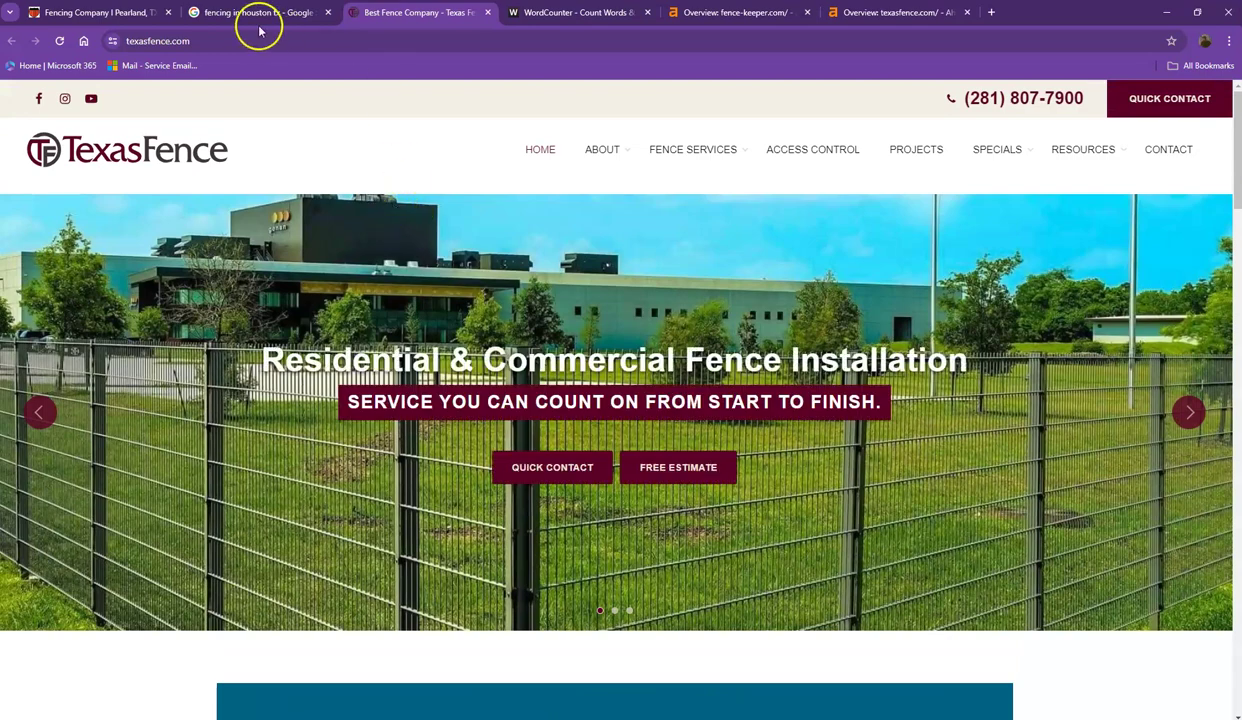
# Return to the FenceKeeper homepage and examine its videos, services, partner logos, reviews and footer, ending at the main banner.
pyautogui.click(110, 16)
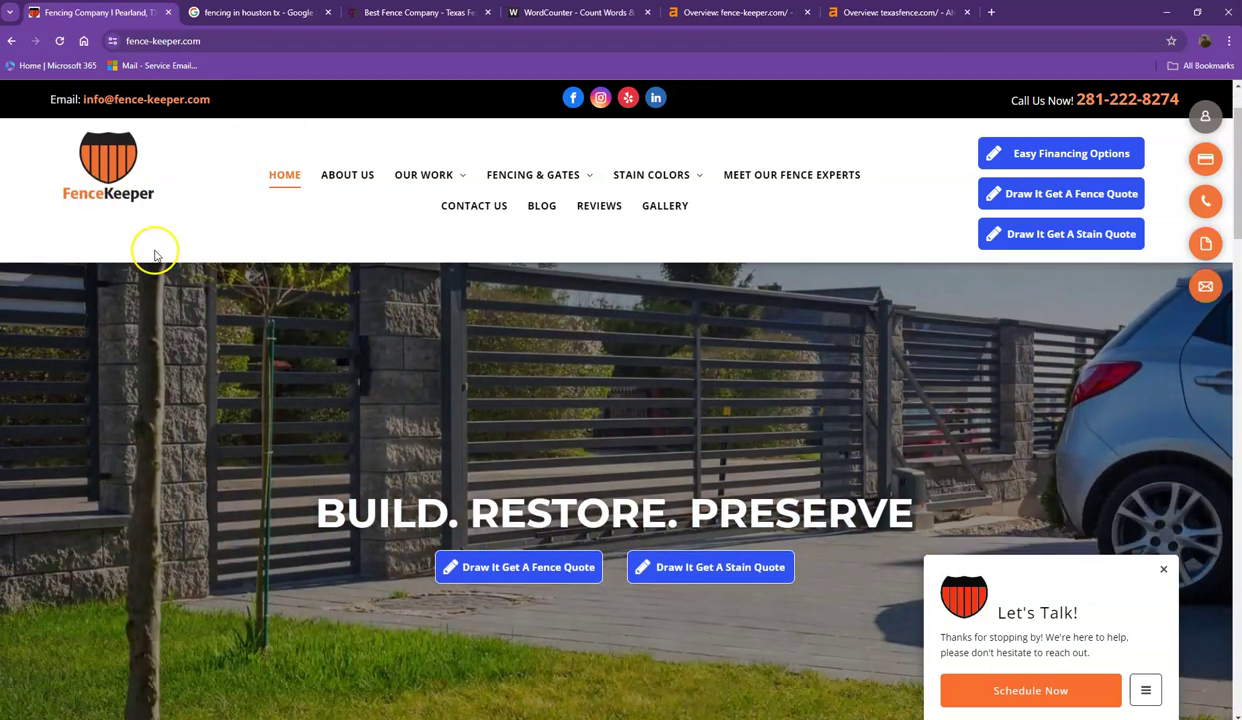
pyautogui.scroll(-7, 158, 255)
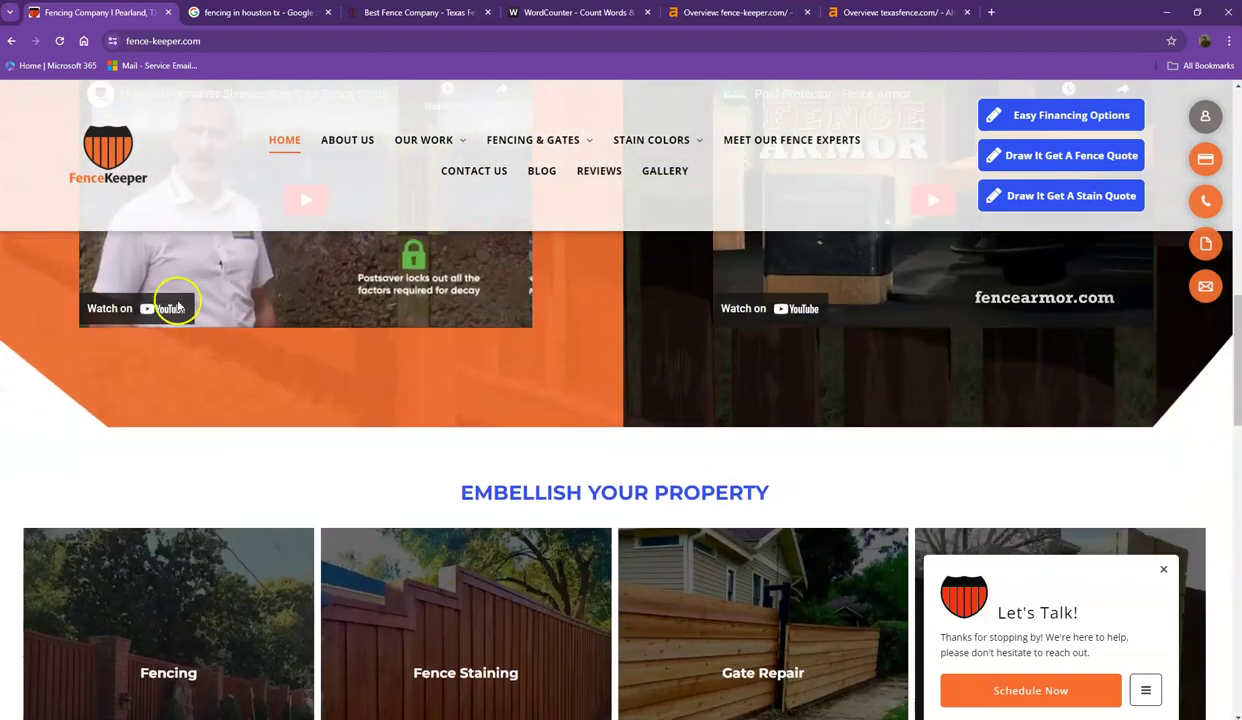
pyautogui.scroll(-3, 178, 305)
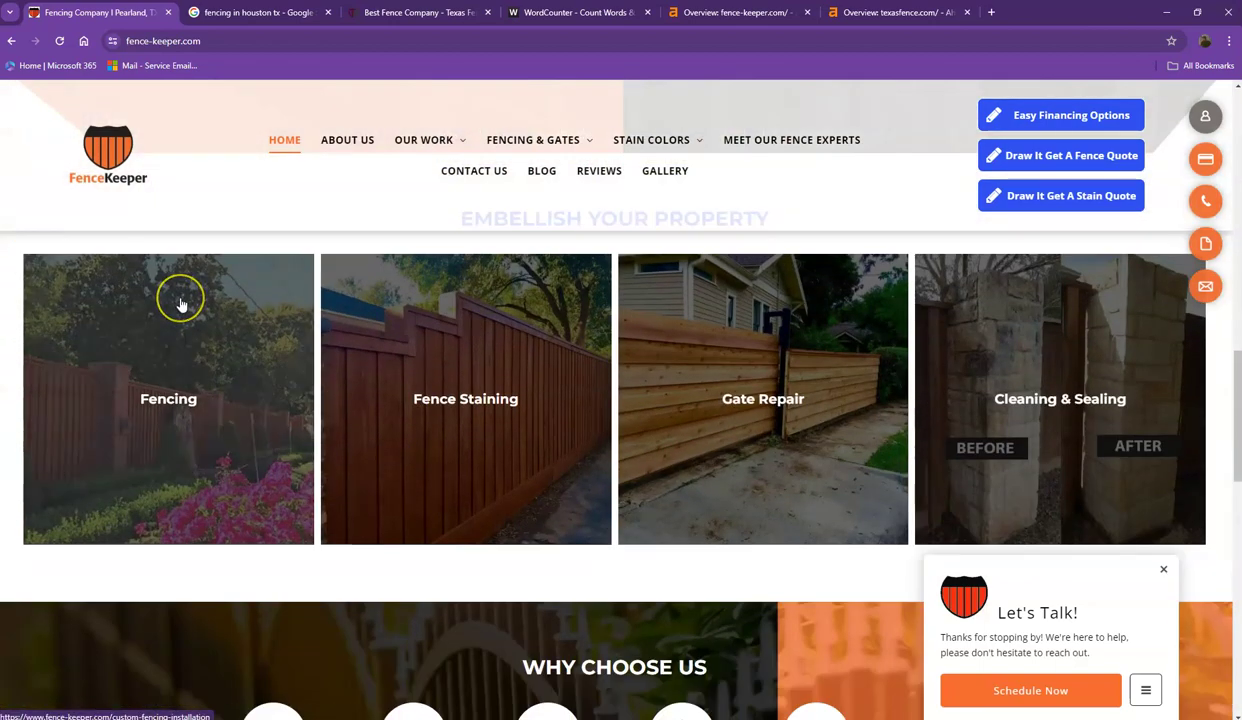
pyautogui.scroll(-8, 186, 302)
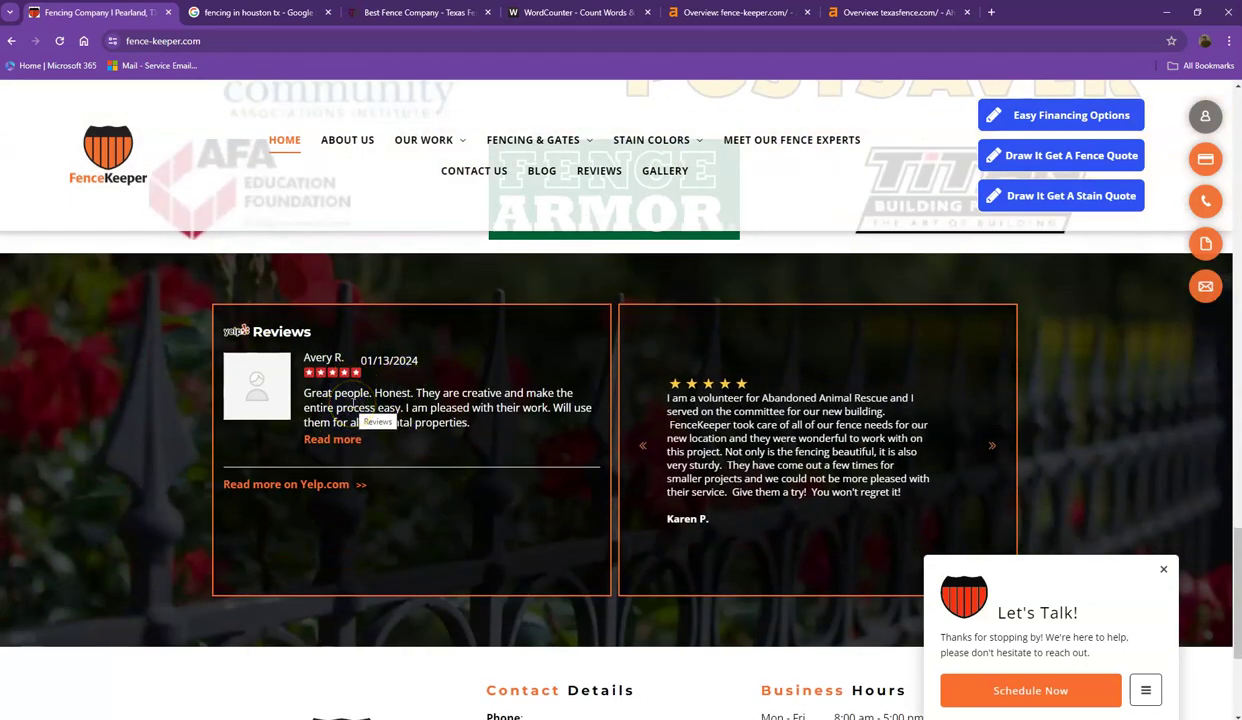
pyautogui.scroll(-3, 352, 395)
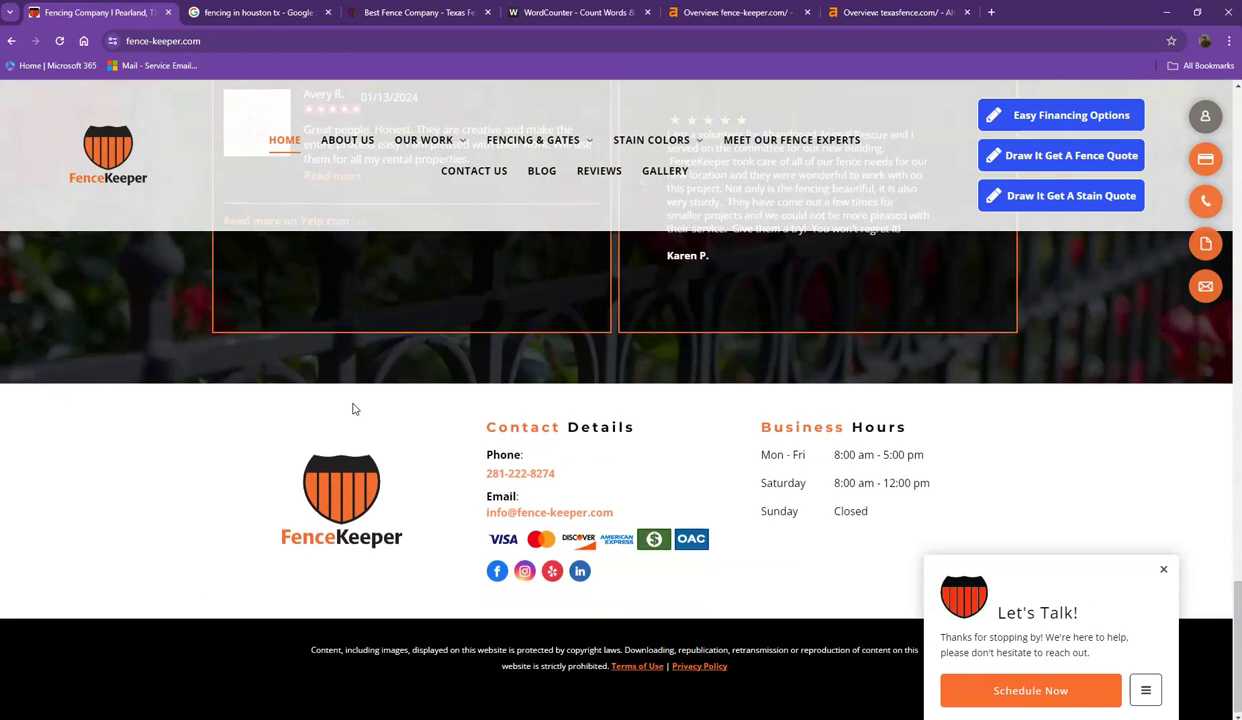
pyautogui.scroll(3, 352, 408)
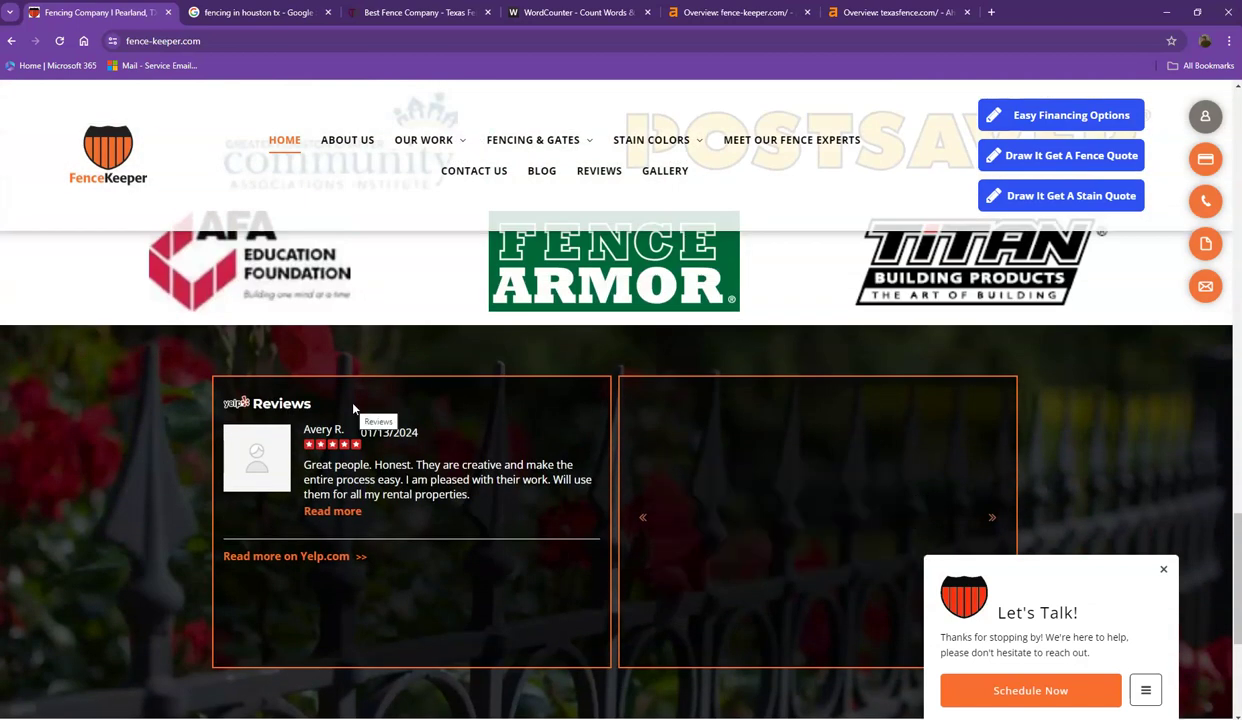
pyautogui.scroll(1, 352, 408)
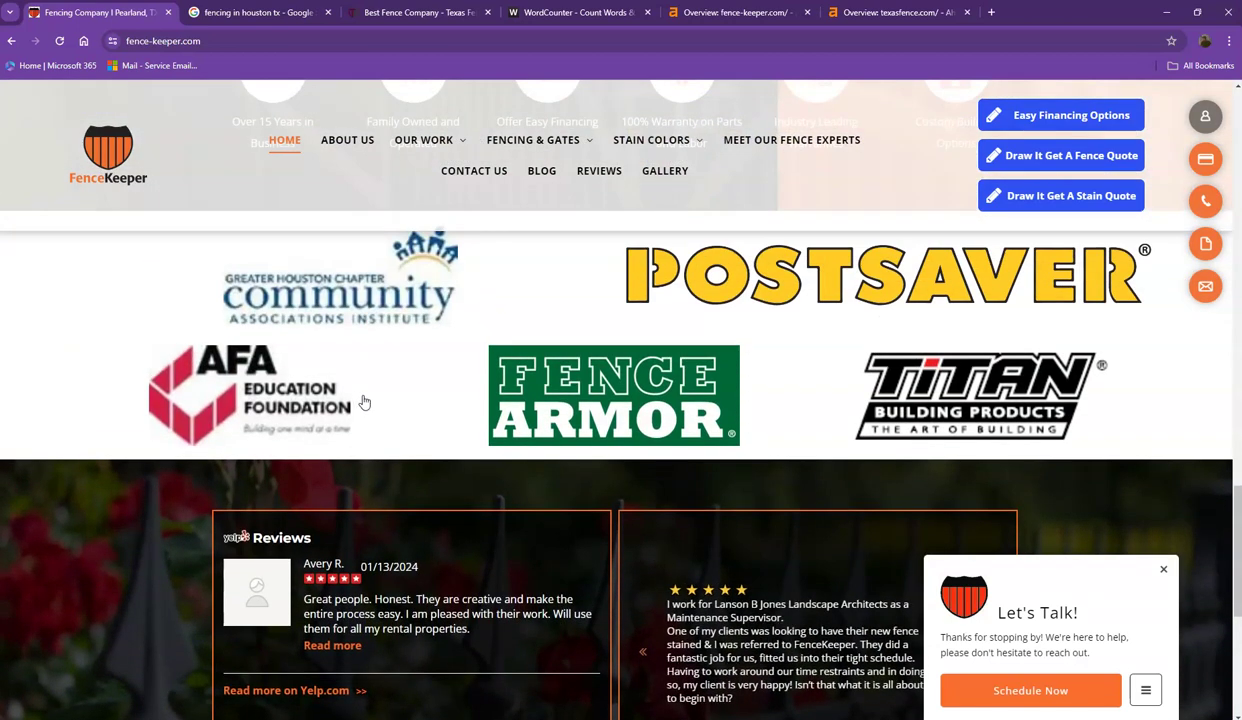
pyautogui.scroll(3, 364, 401)
pyautogui.scroll(2, 358, 368)
pyautogui.scroll(6, 370, 386)
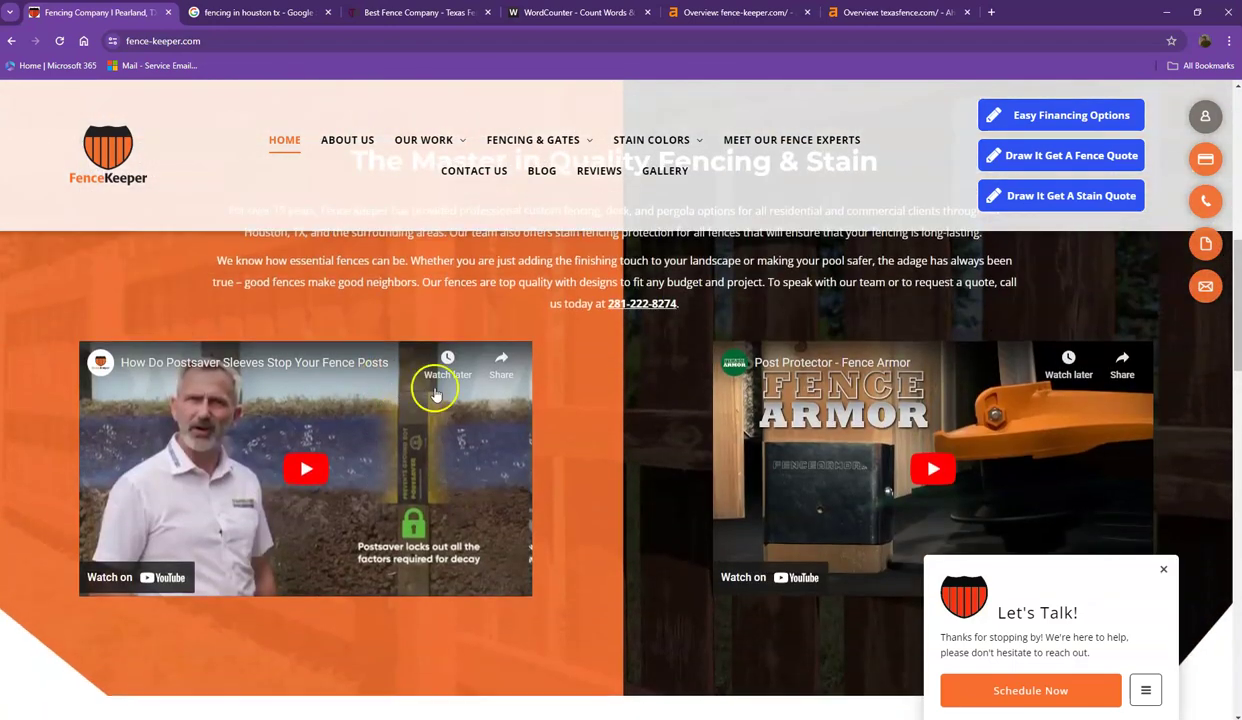
pyautogui.scroll(4, 430, 392)
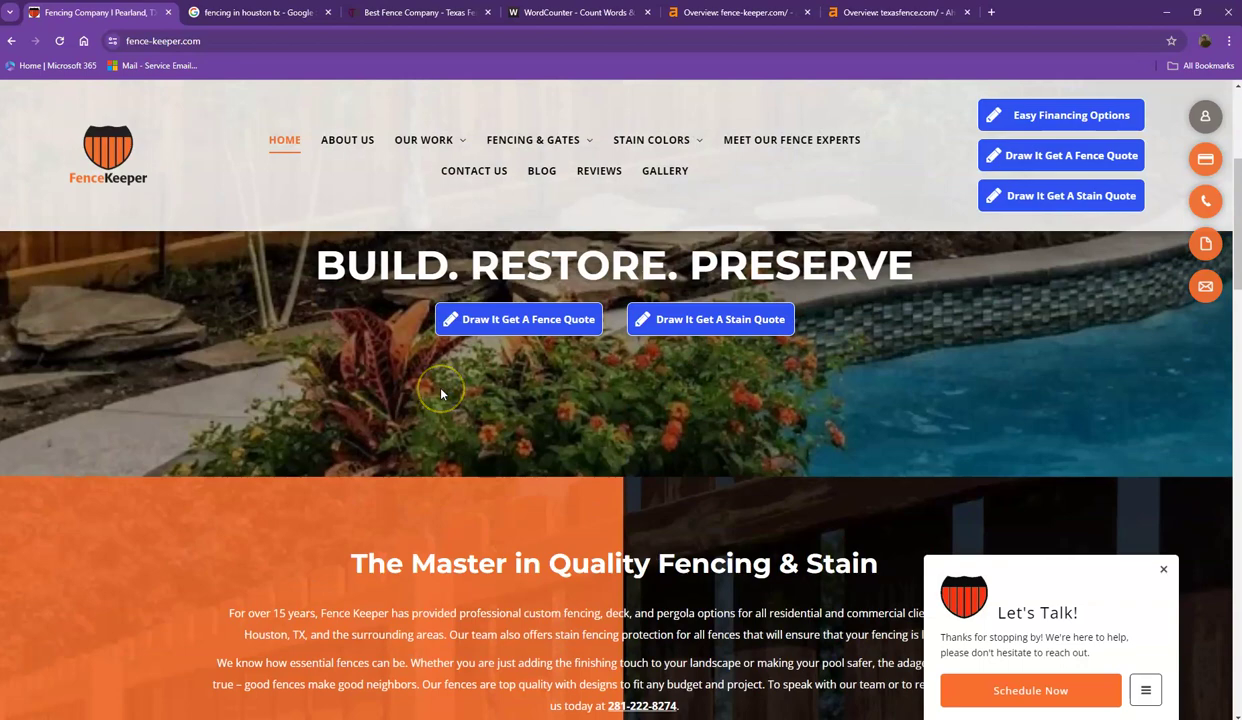
pyautogui.scroll(3, 421, 377)
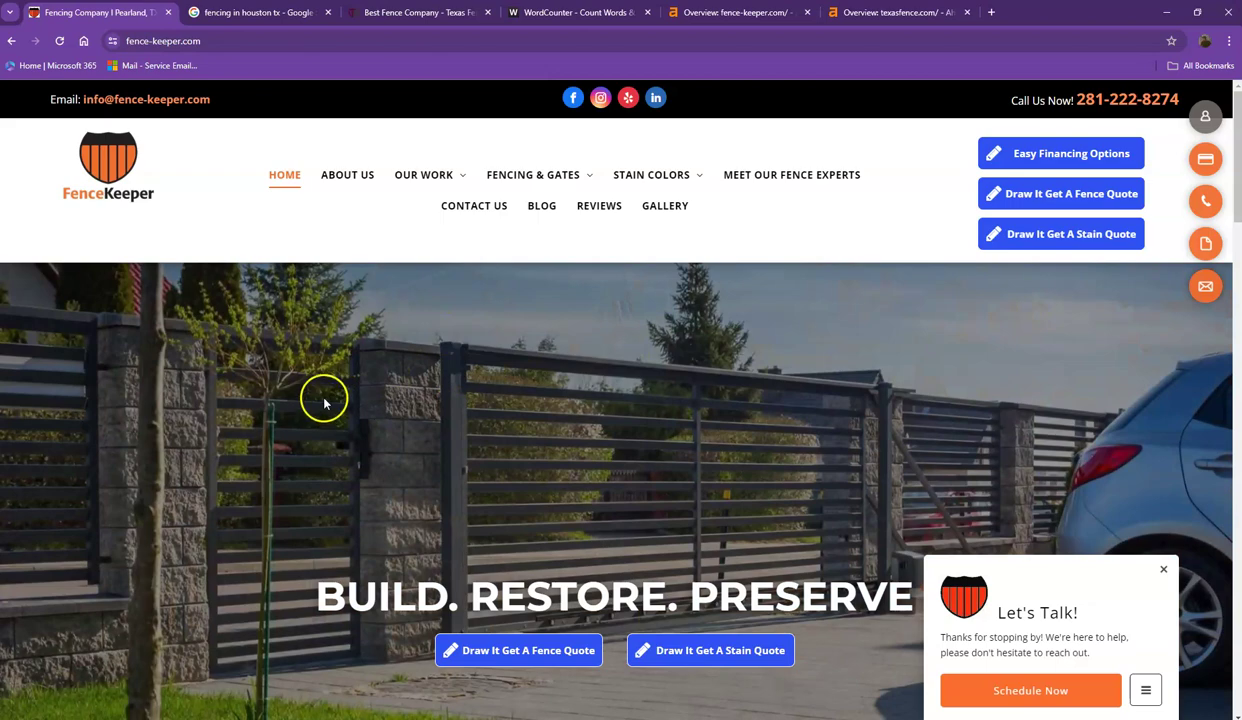
# Copy all text of the FenceKeeper homepage into WordCounter and check the overall word count.
pyautogui.scroll(-4, 338, 396)
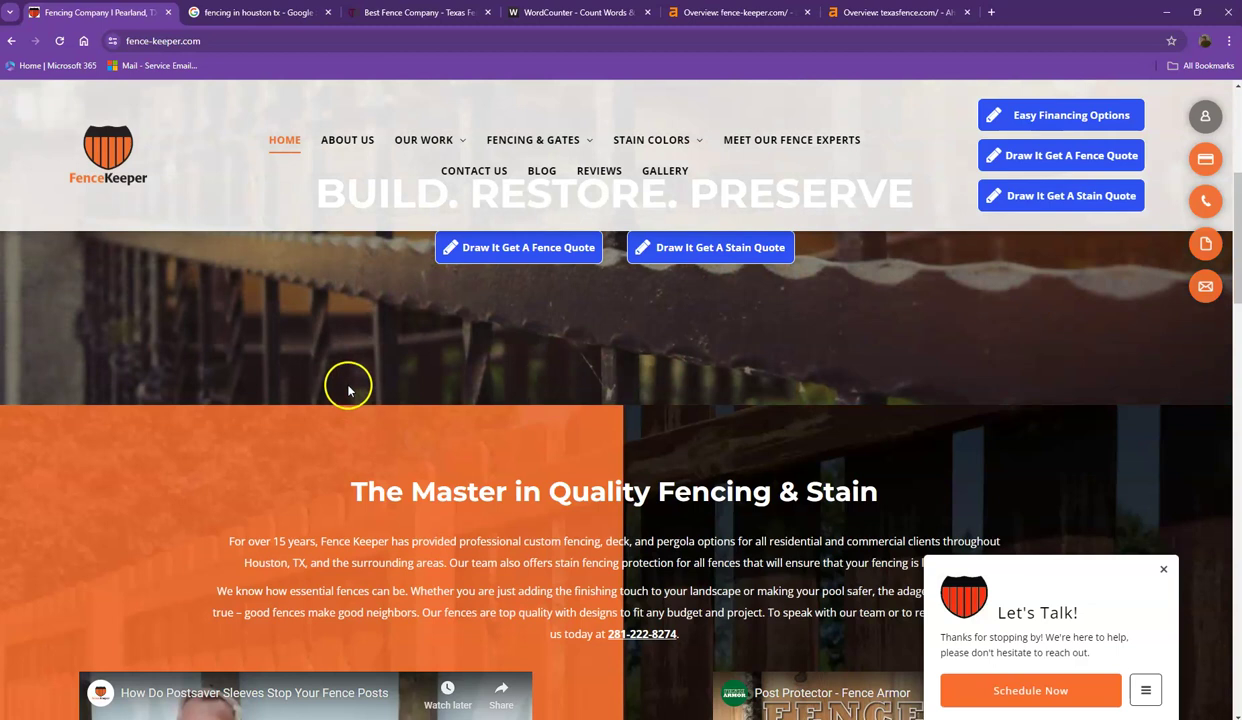
pyautogui.scroll(-2, 346, 398)
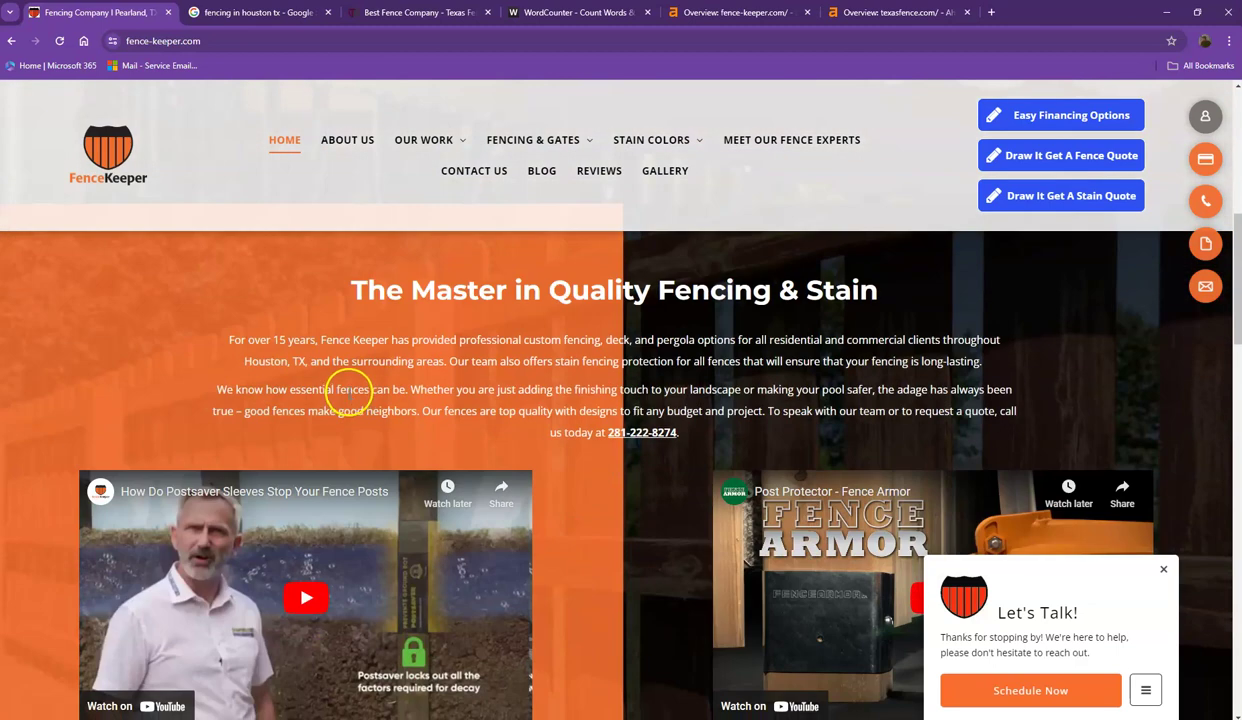
pyautogui.scroll(1, 330, 395)
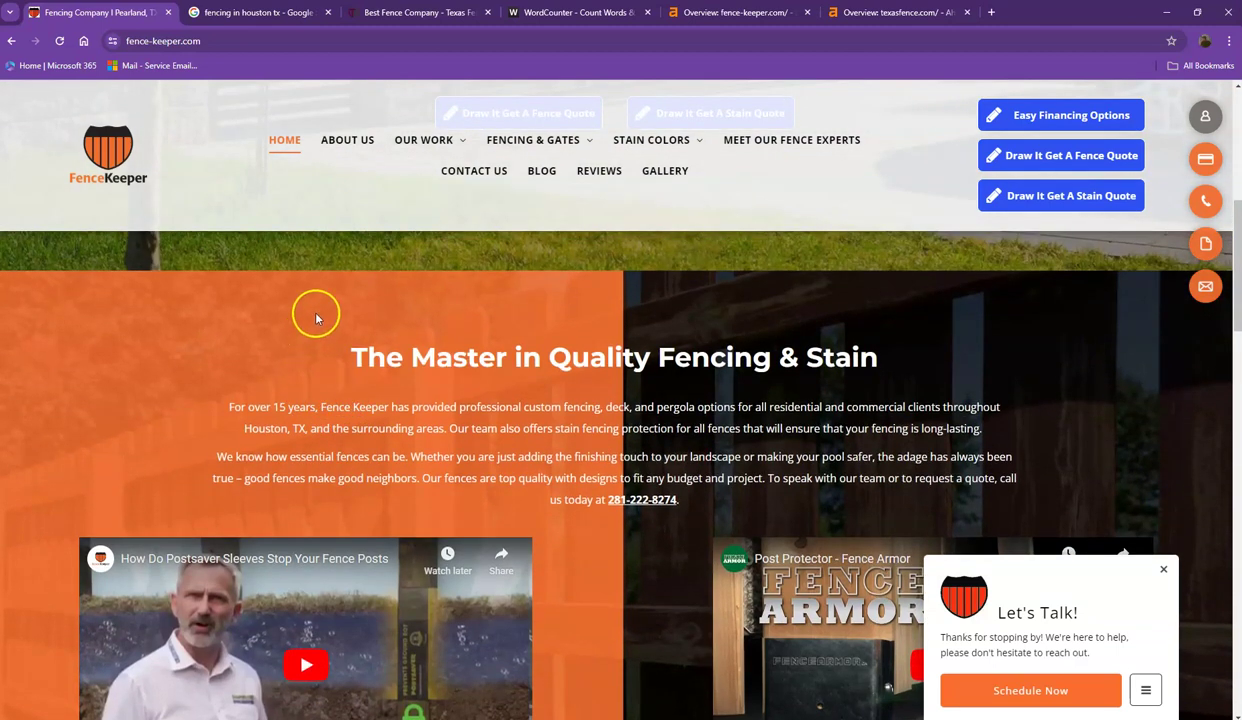
pyautogui.hotkey('ctrl', 'a')
pyautogui.click(580, 13)
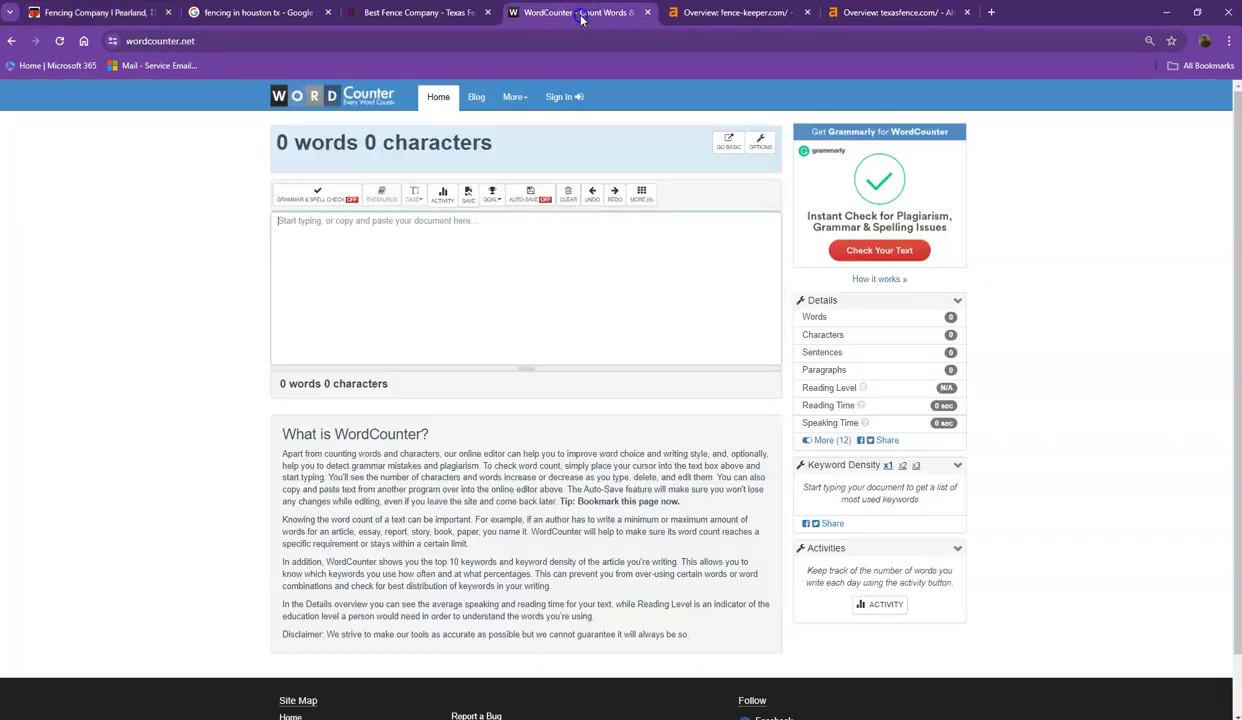
pyautogui.hotkey('ctrl', 'v')
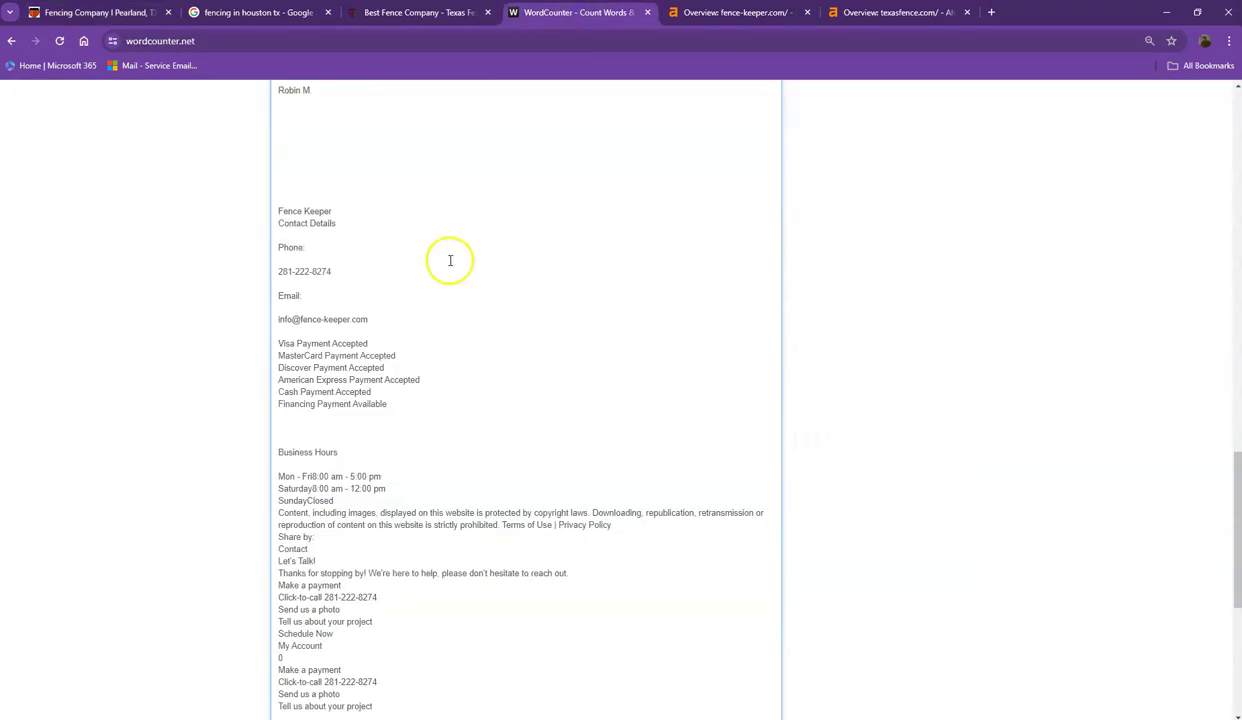
pyautogui.scroll(20, 450, 260)
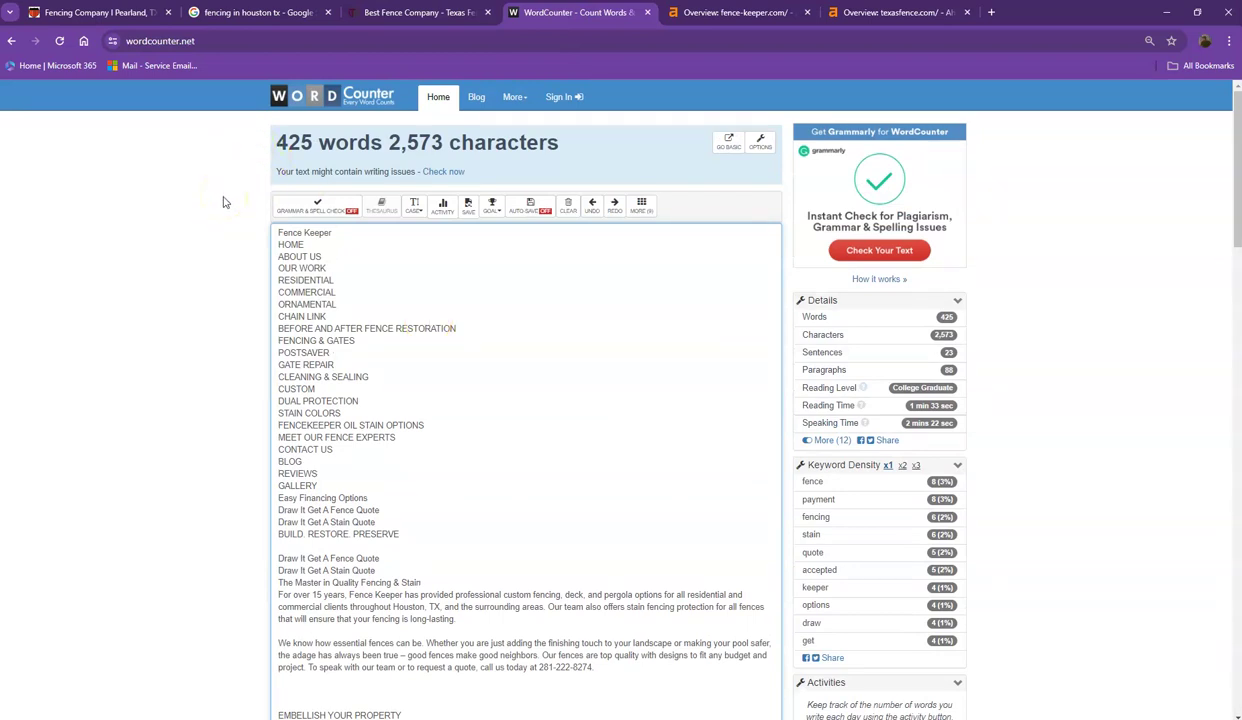
# Deselect the FenceKeeper homepage text, view its services section, and check the keyword density list in WordCounter.
pyautogui.click(238, 178)
pyautogui.click(124, 15)
pyautogui.click(310, 237)
pyautogui.scroll(-6, 300, 245)
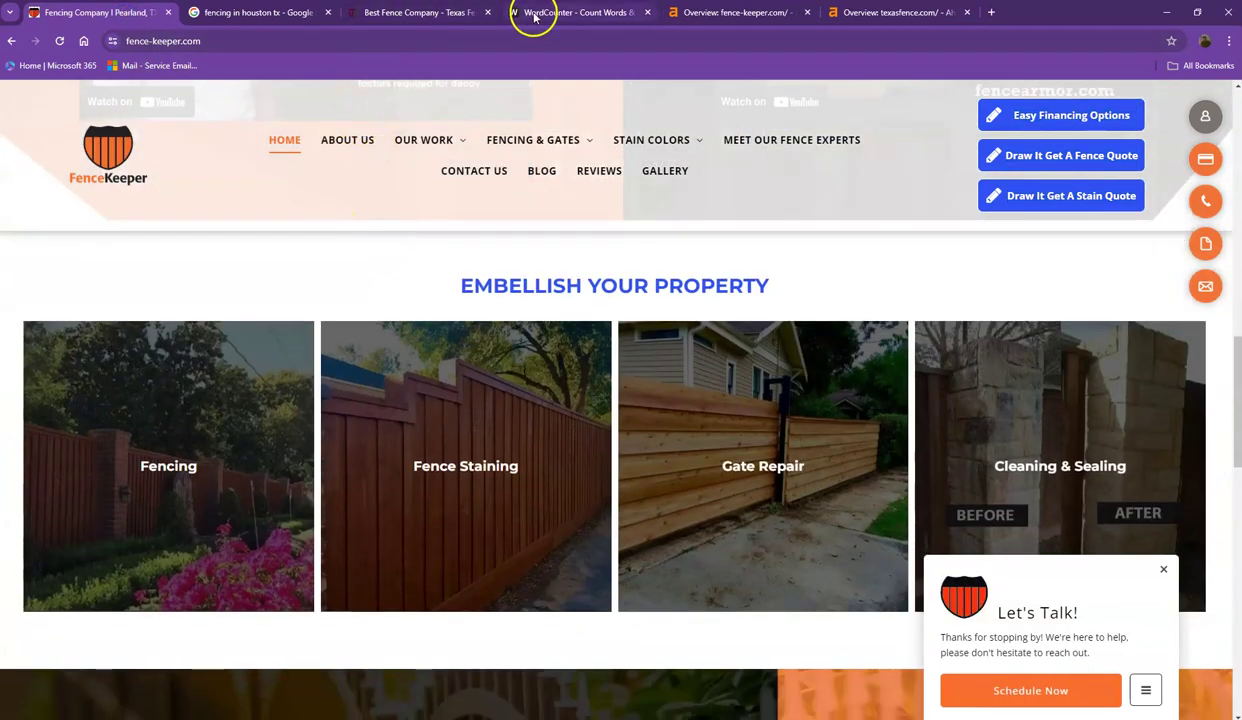
pyautogui.click(550, 18)
pyautogui.scroll(-2, 862, 424)
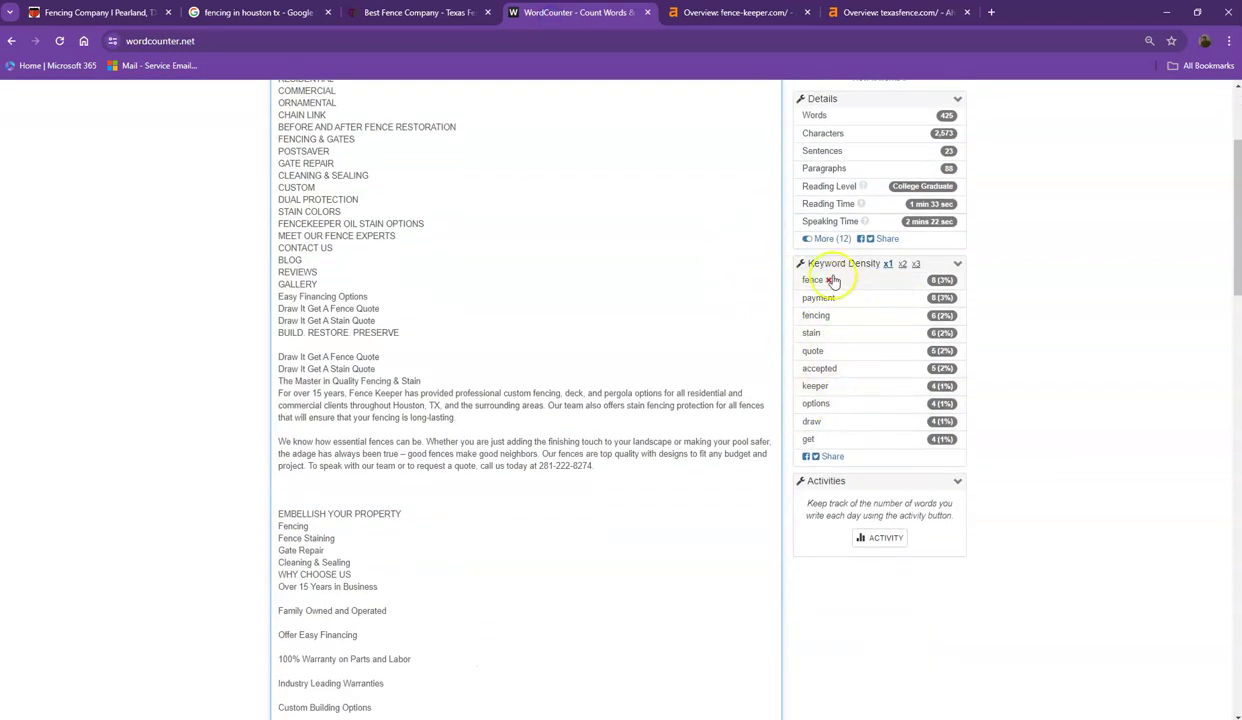
# Review the FenceKeeper homepage's headings and text again, from the "Why Choose Us" section up to the page header.
pyautogui.click(117, 14)
pyautogui.scroll(-2, 300, 285)
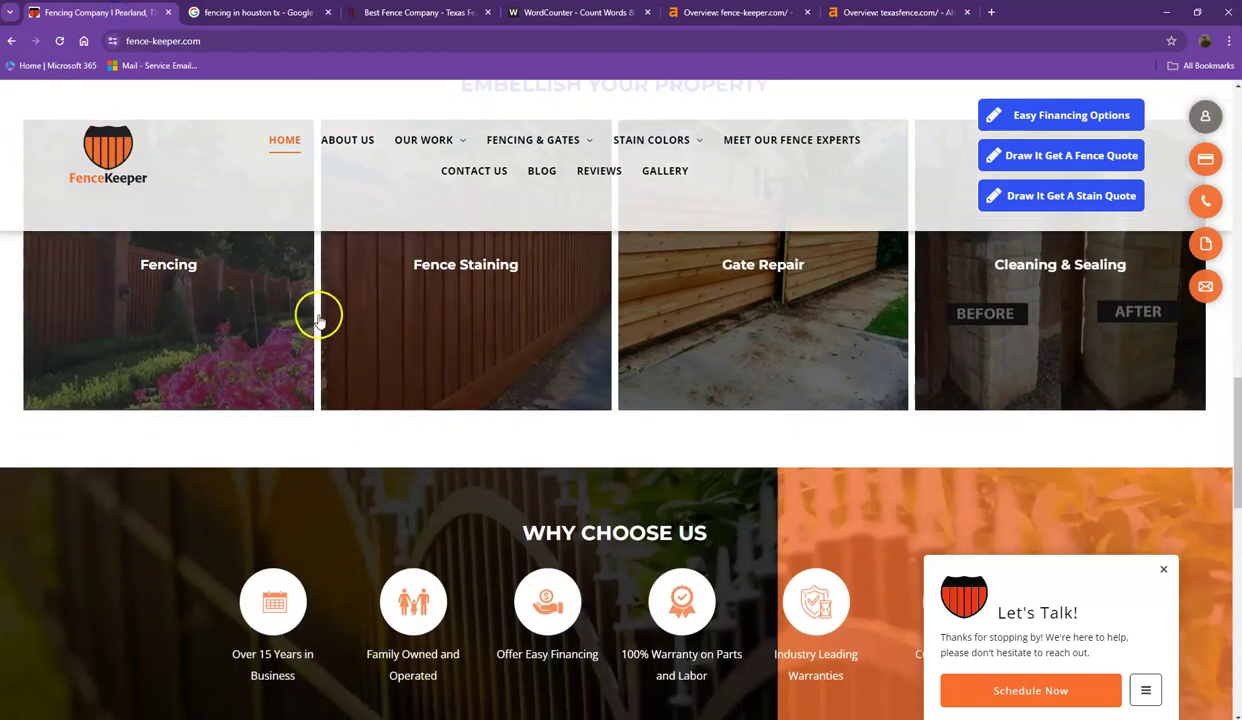
pyautogui.scroll(4, 318, 318)
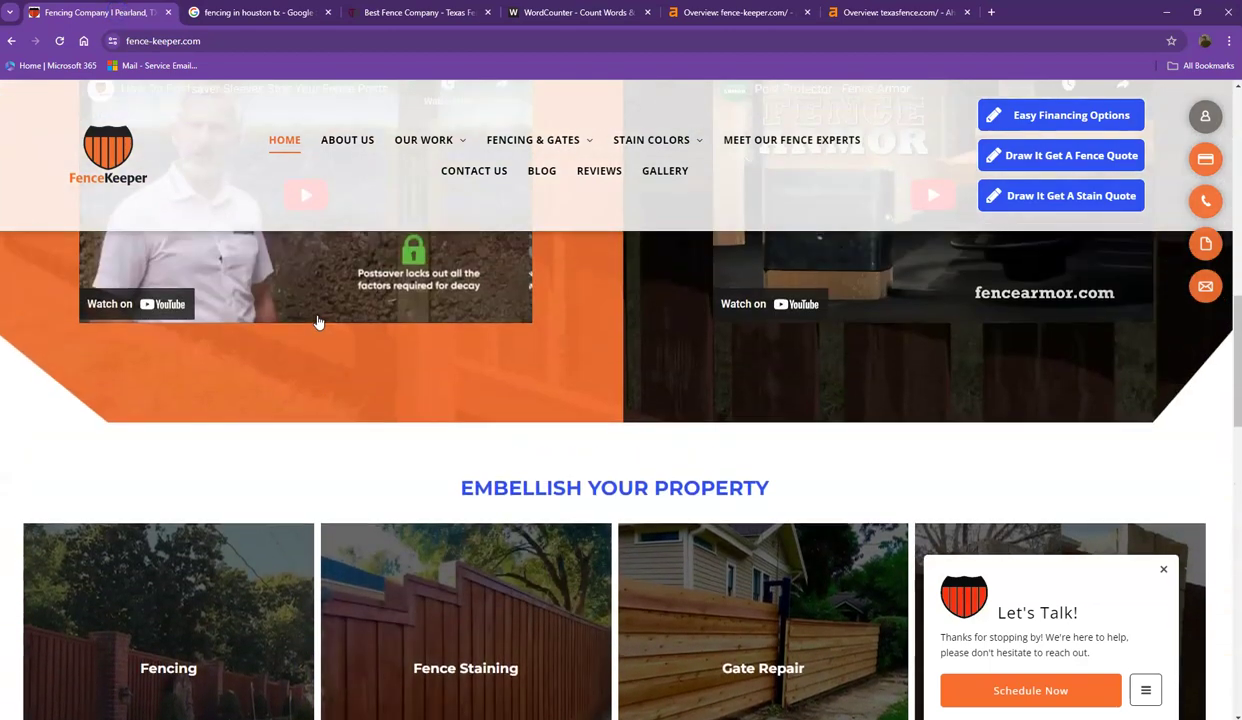
pyautogui.scroll(7, 318, 322)
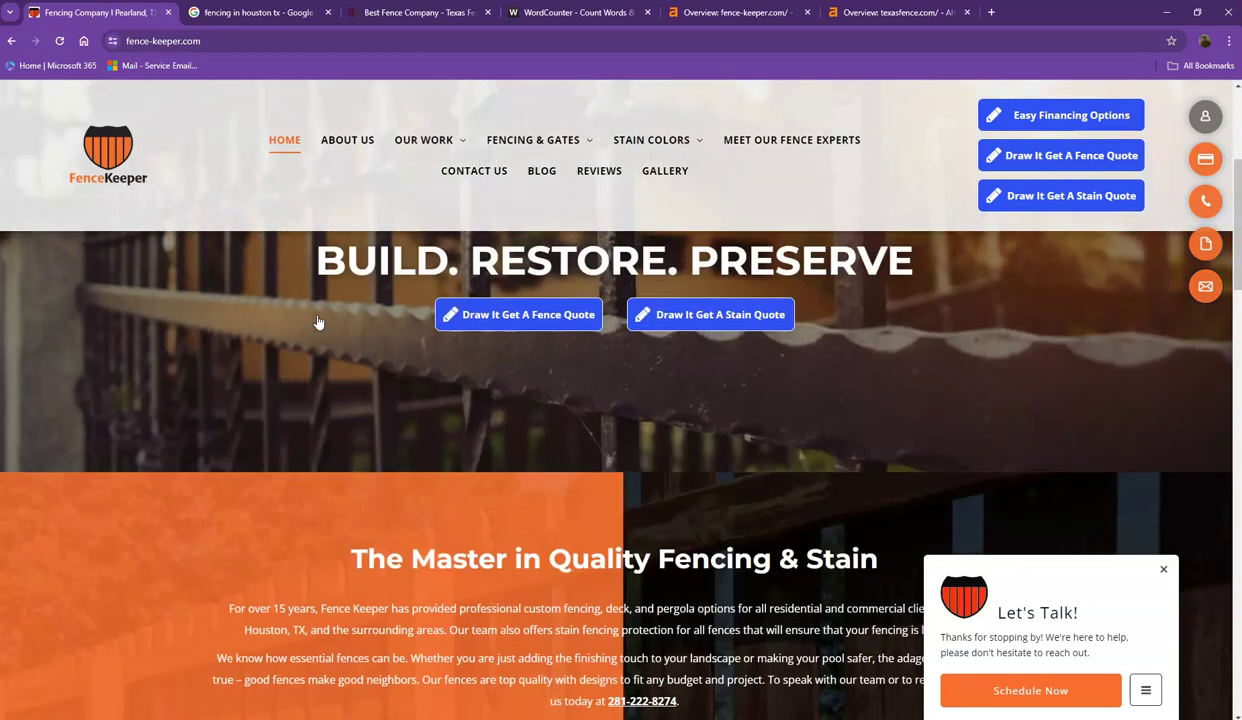
pyautogui.scroll(3, 318, 322)
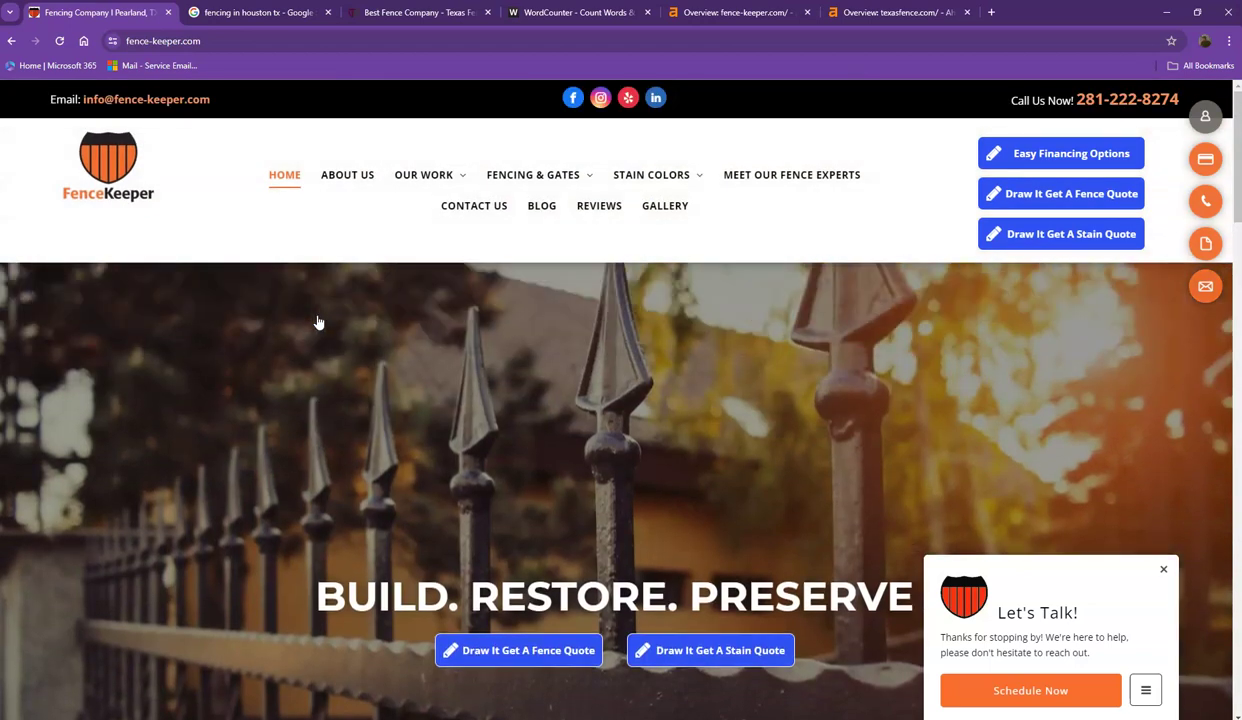
# Examine the Google results for "fencing in houston tx", including the sponsored business listings, map and first organic results.
pyautogui.click(258, 18)
pyautogui.scroll(3, 271, 258)
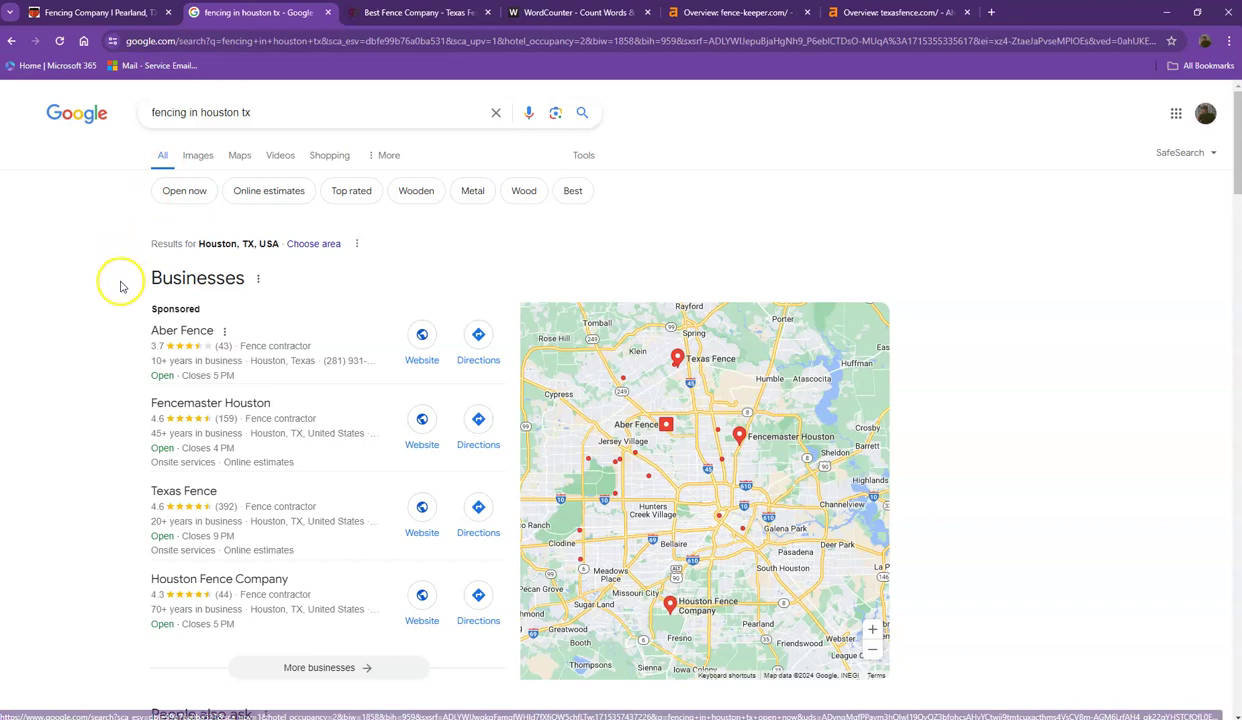
pyautogui.click(117, 12)
pyautogui.click(244, 14)
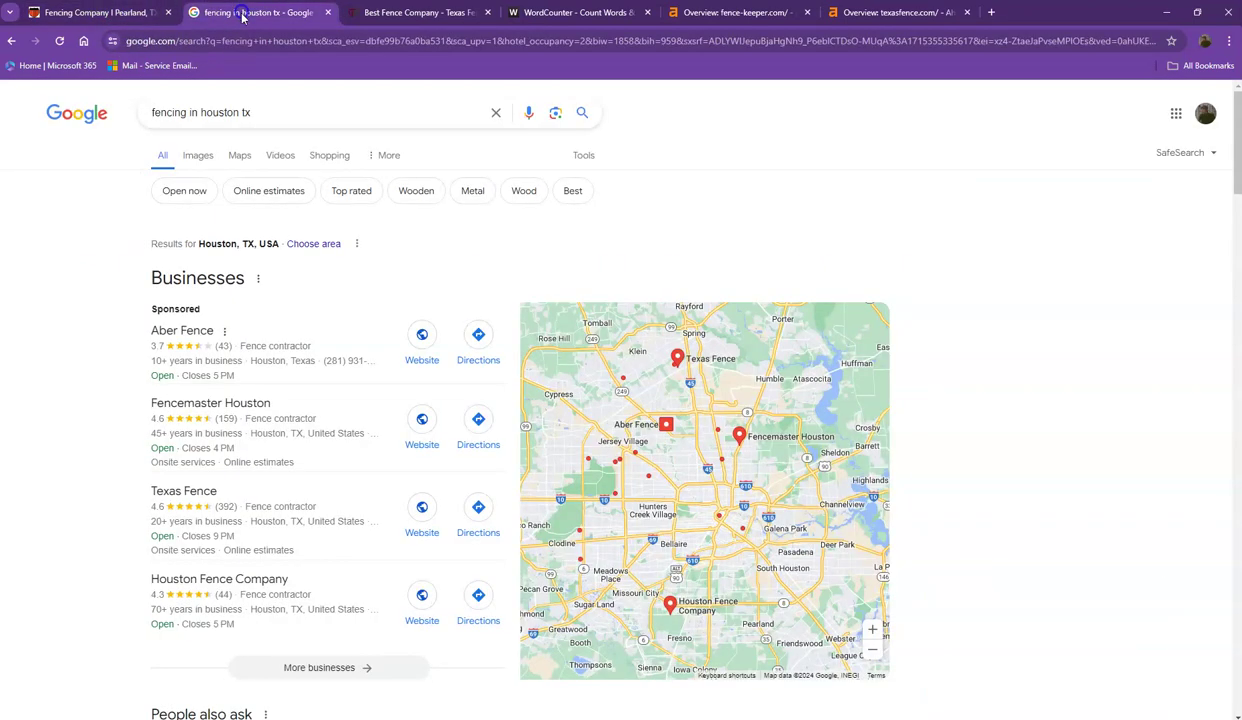
pyautogui.scroll(-1, 230, 285)
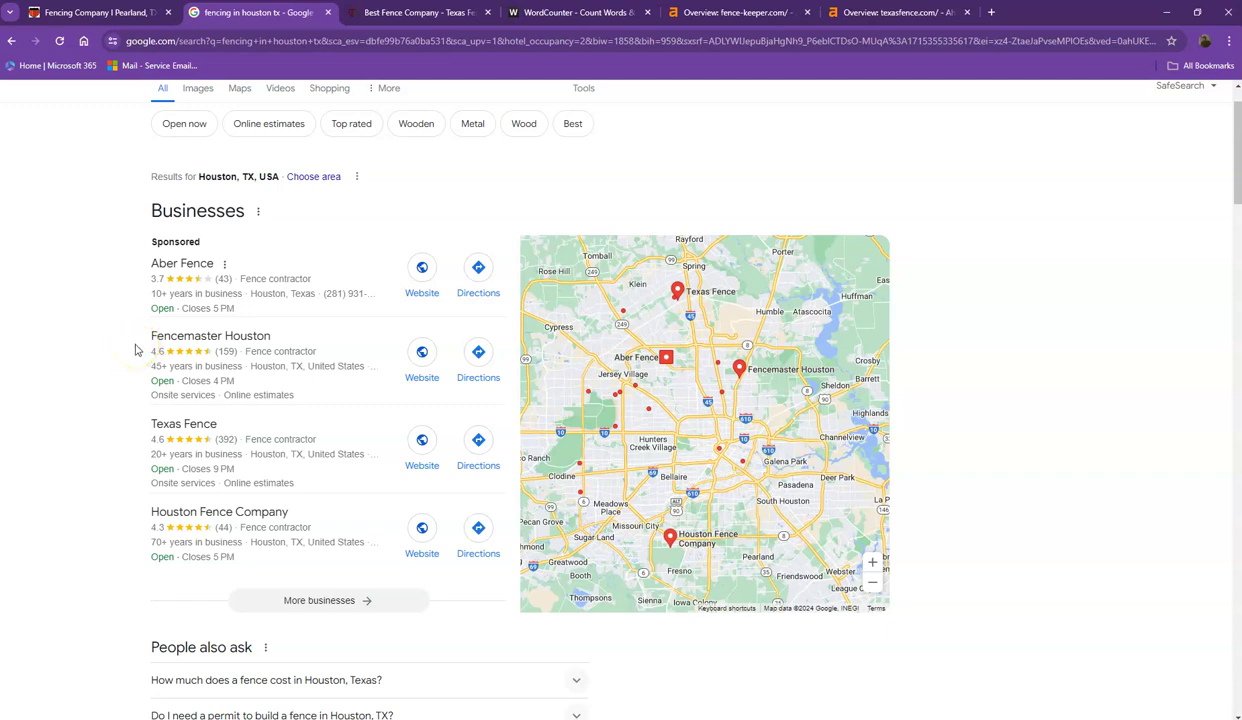
pyautogui.scroll(-3, 136, 349)
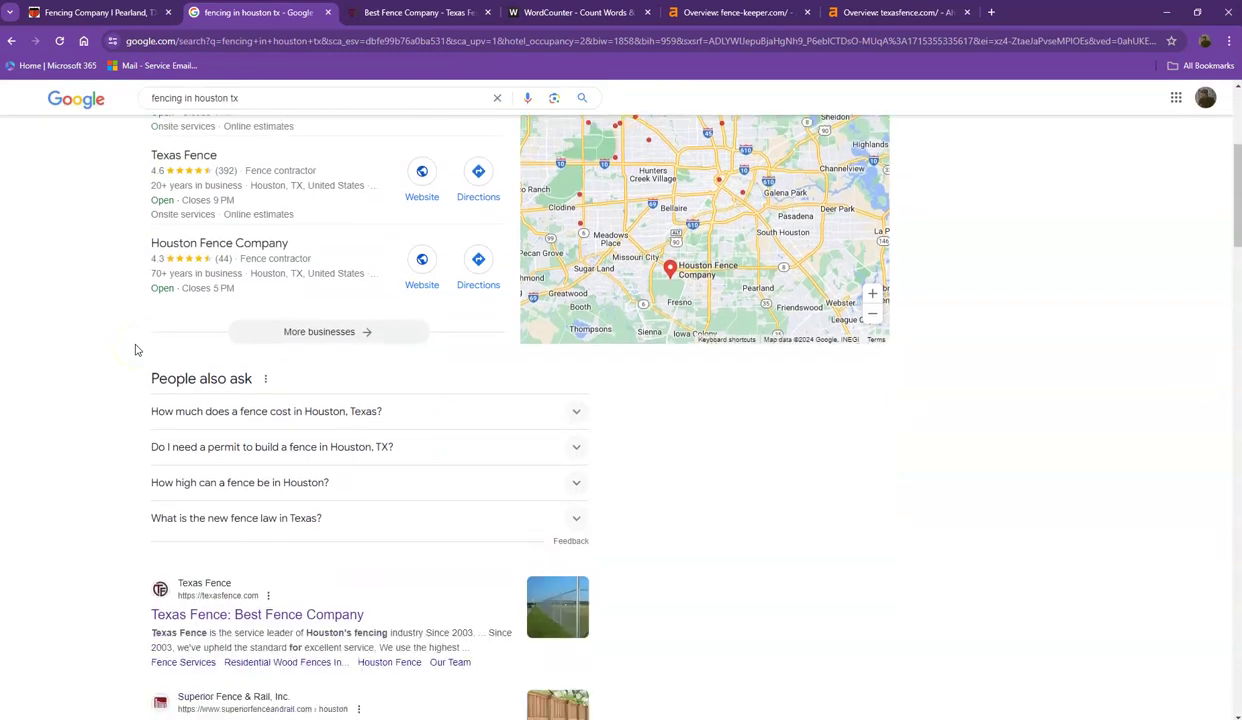
pyautogui.scroll(2, 136, 349)
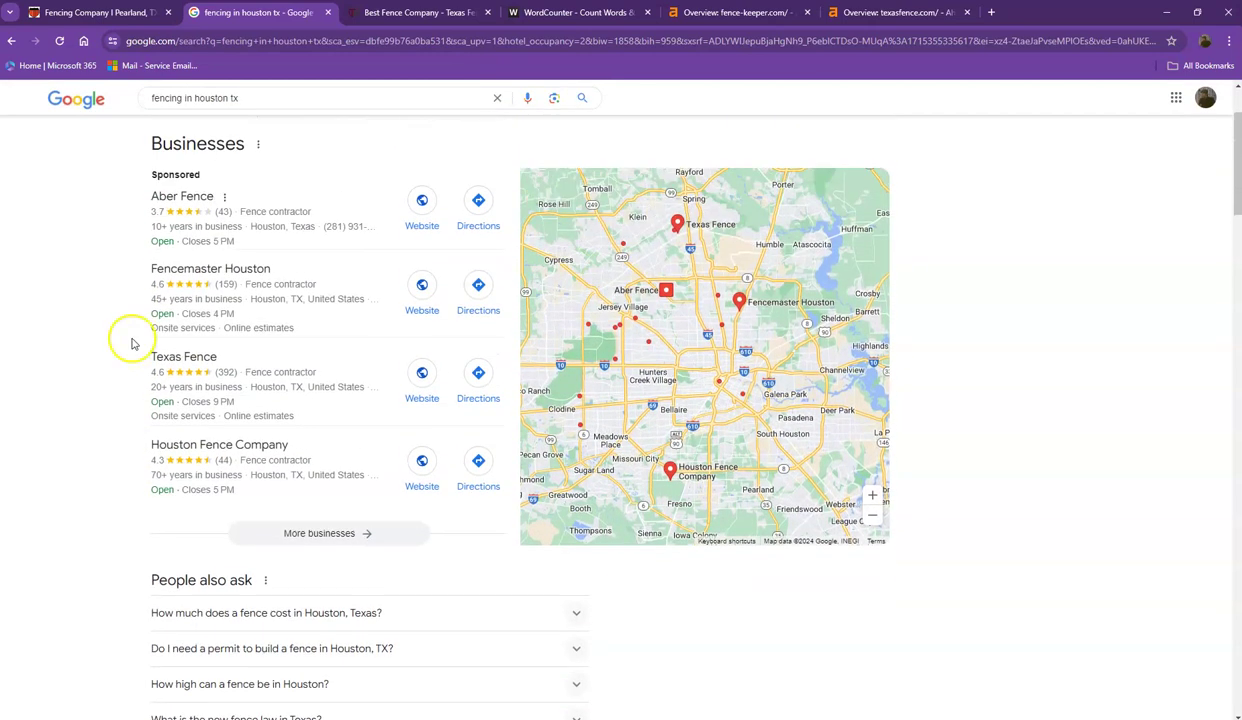
pyautogui.moveTo(171, 296)
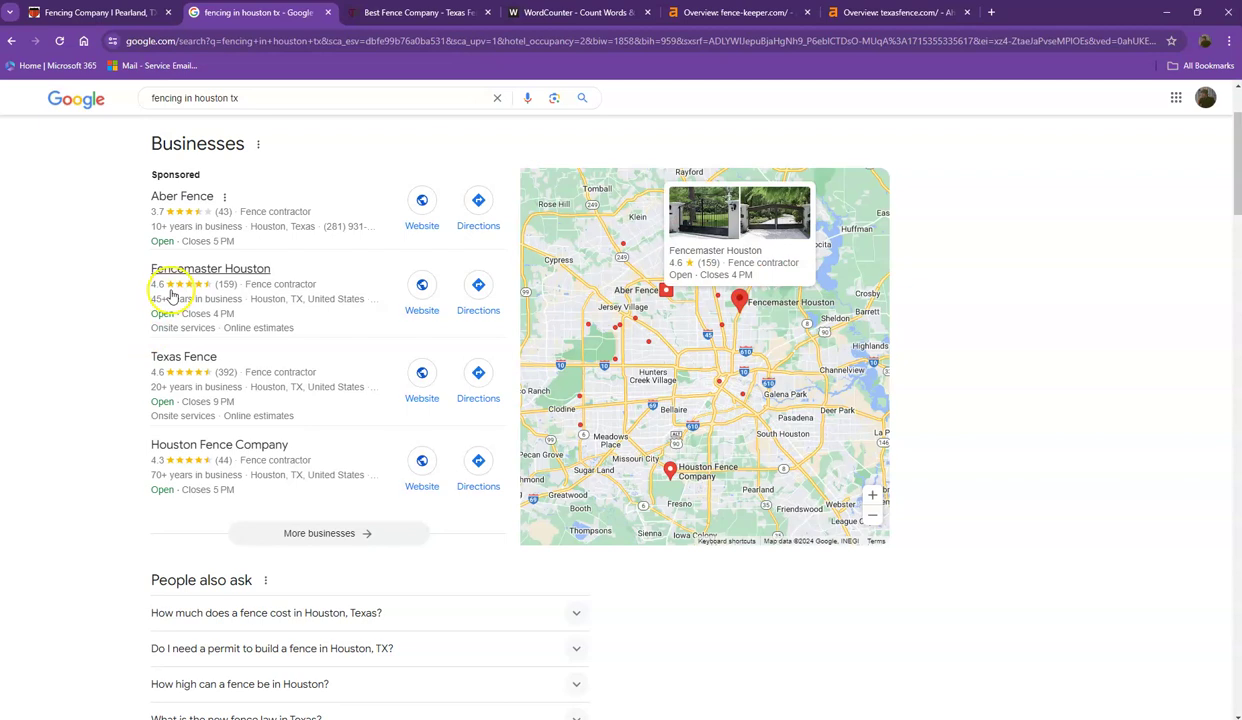
pyautogui.moveTo(264, 242)
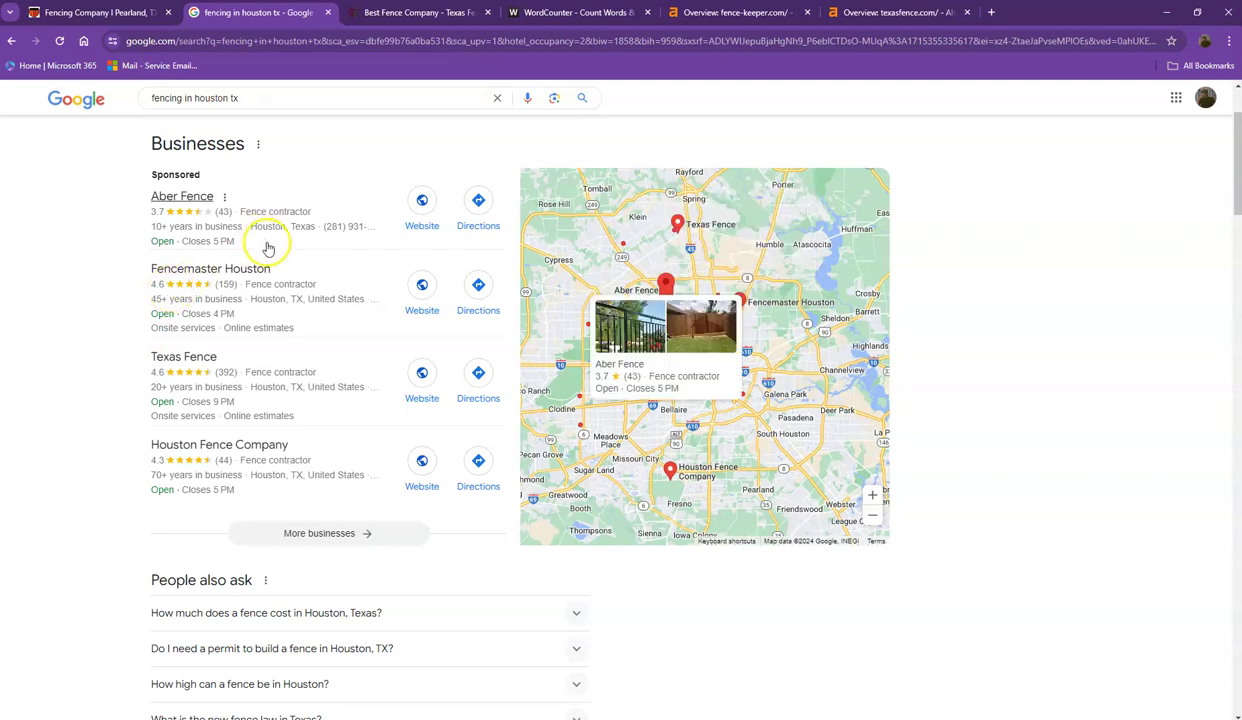
# Look through the remaining organic and sponsored listings and related searches in the "fencing in houston tx" results.
pyautogui.scroll(-8, 268, 248)
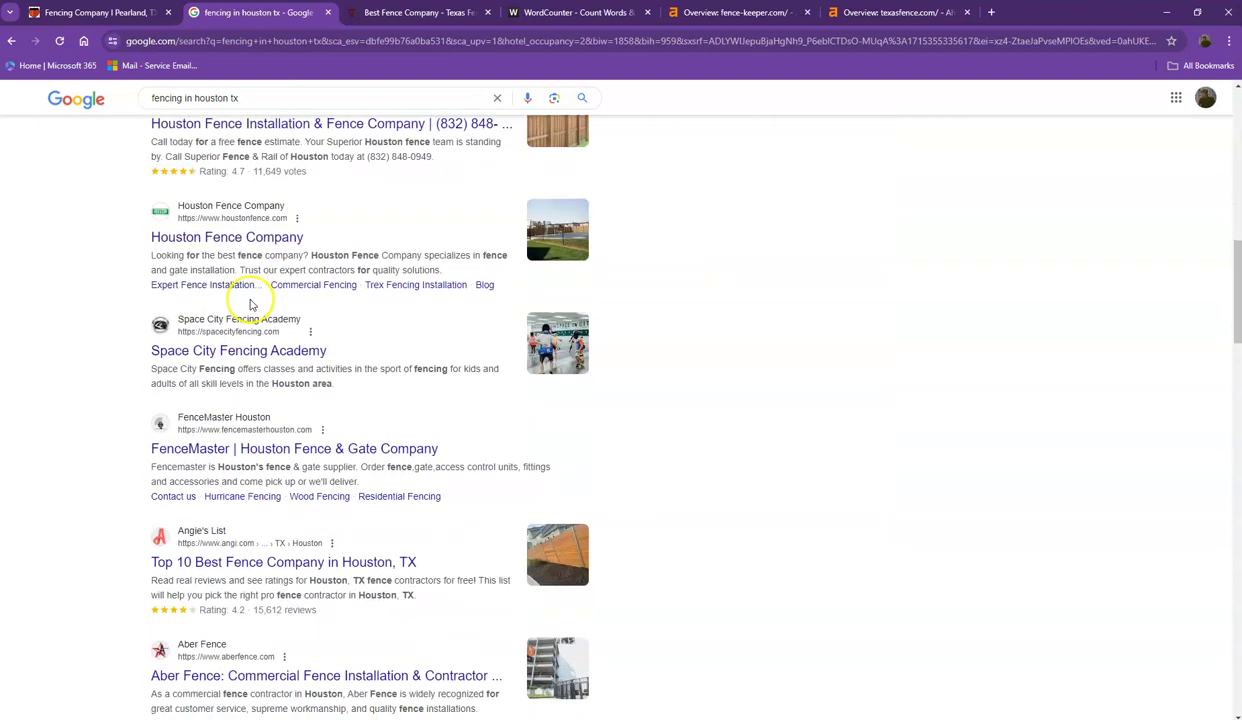
pyautogui.scroll(-7, 251, 305)
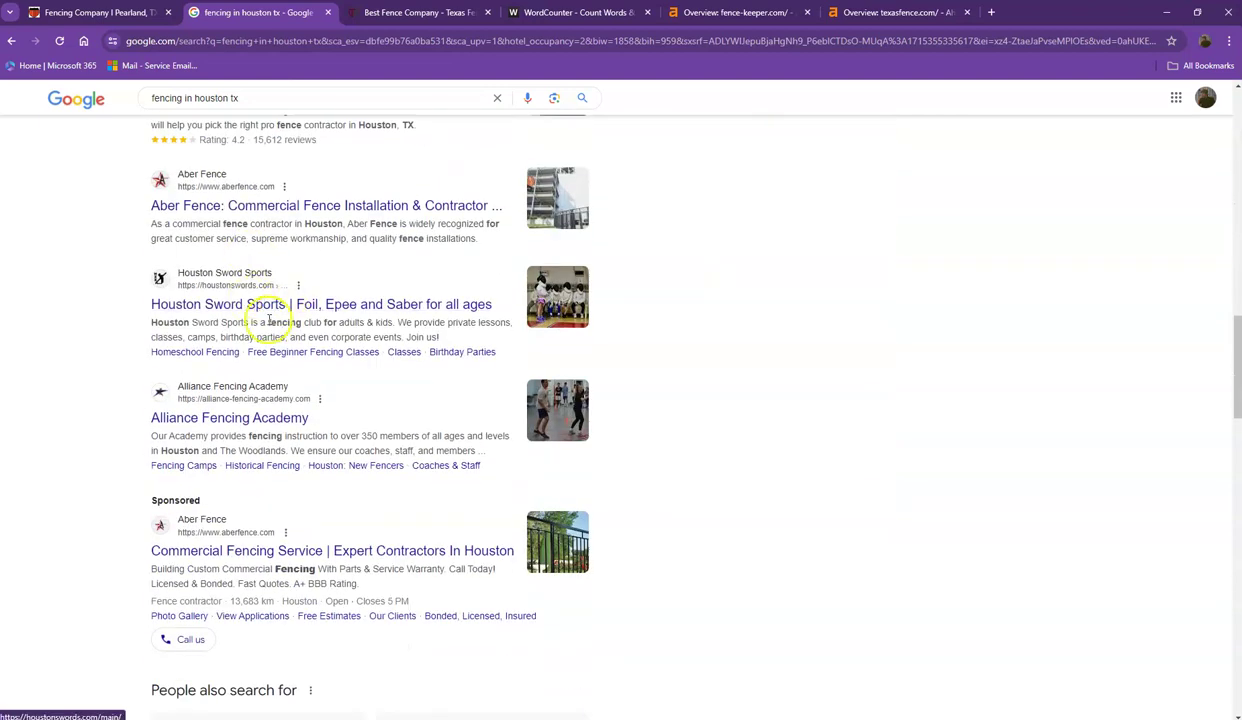
pyautogui.scroll(-8, 283, 316)
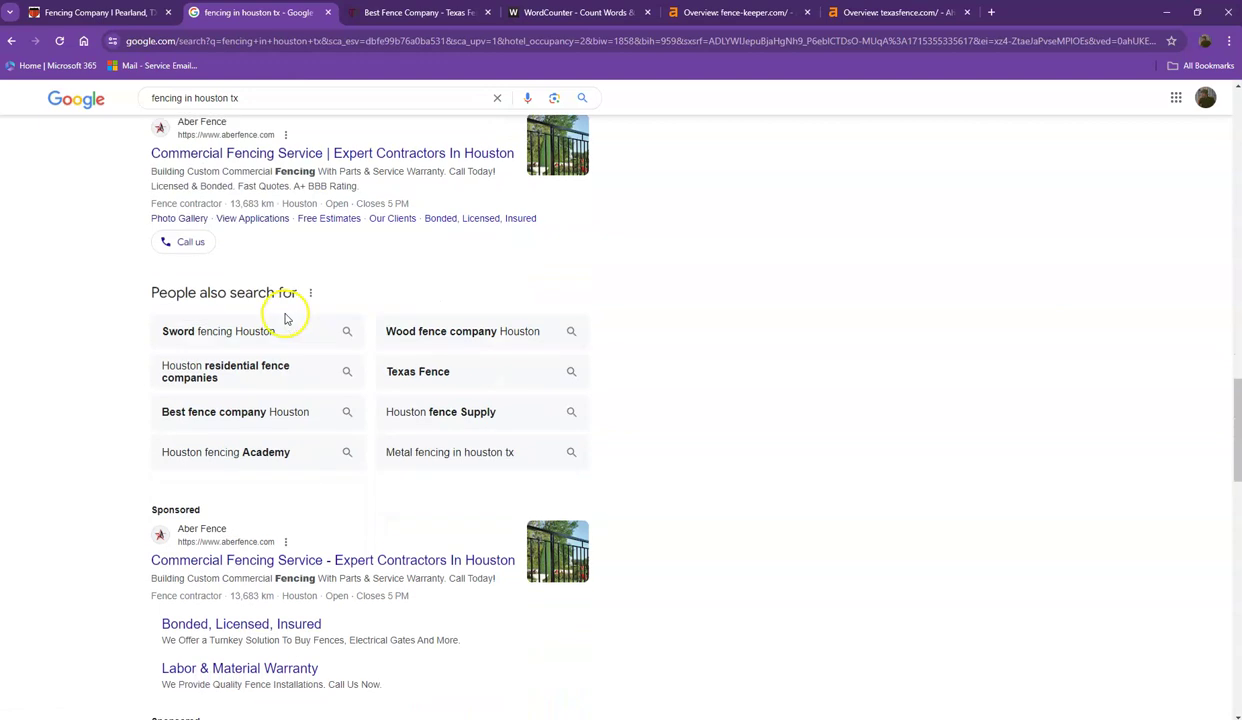
pyautogui.scroll(-4, 275, 343)
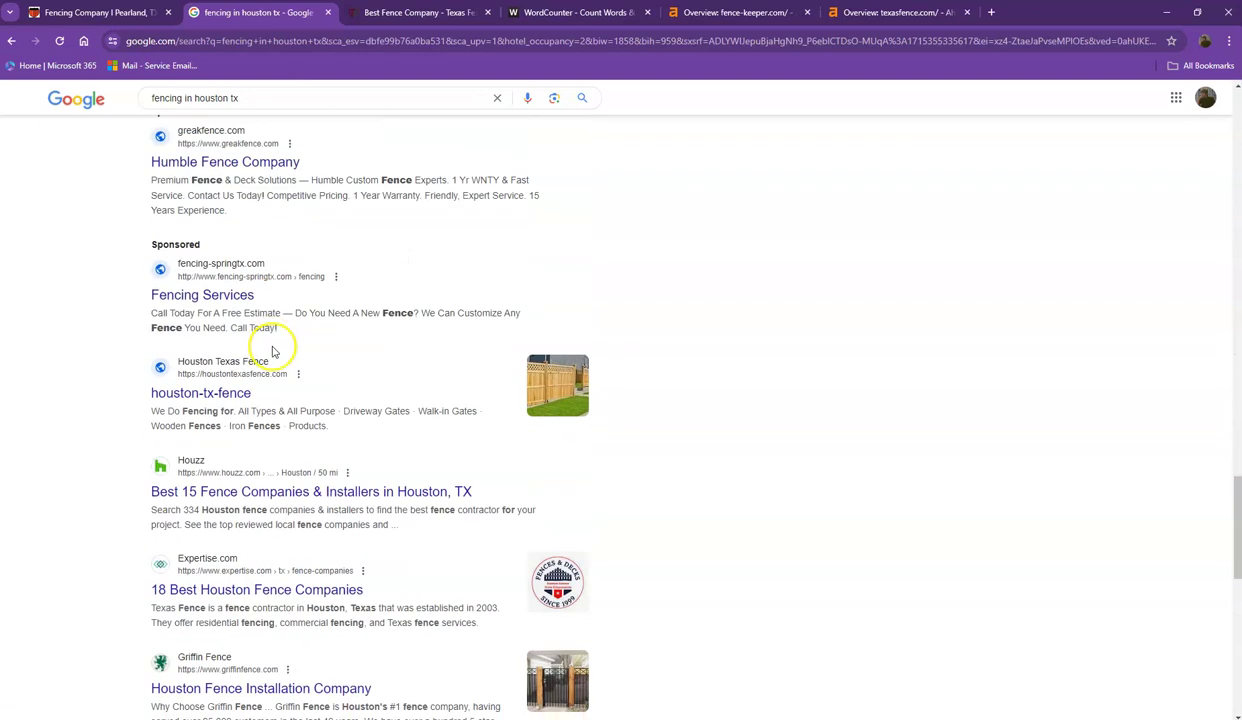
pyautogui.scroll(-8, 276, 345)
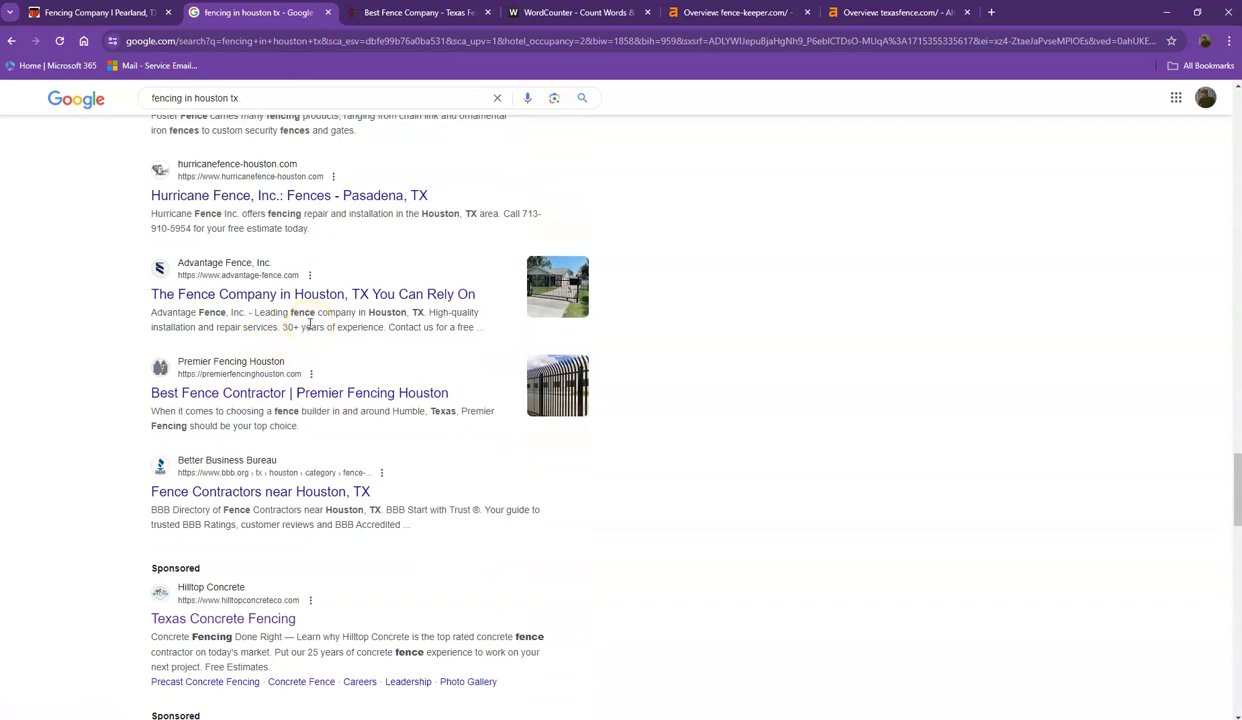
# Review the Texas Fence homepage from its hero banner through the services and customer reviews down to the footer.
pyautogui.click(407, 12)
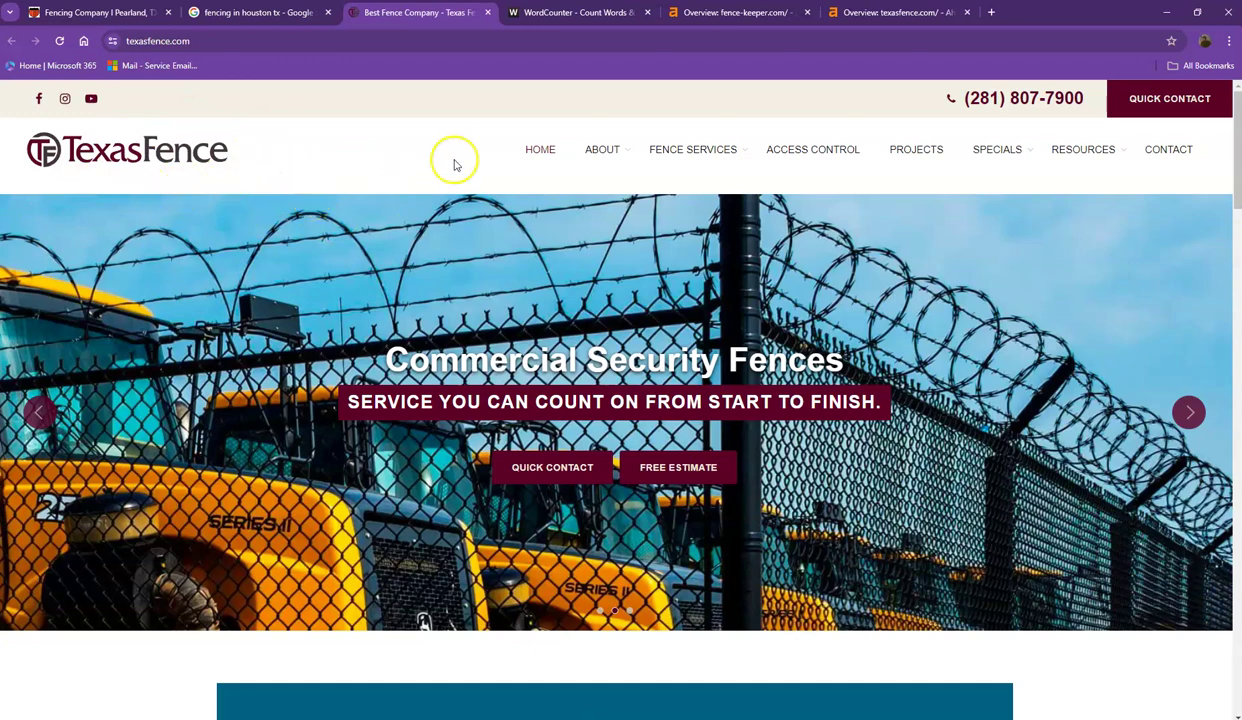
pyautogui.scroll(-3, 707, 247)
pyautogui.scroll(-10, 707, 247)
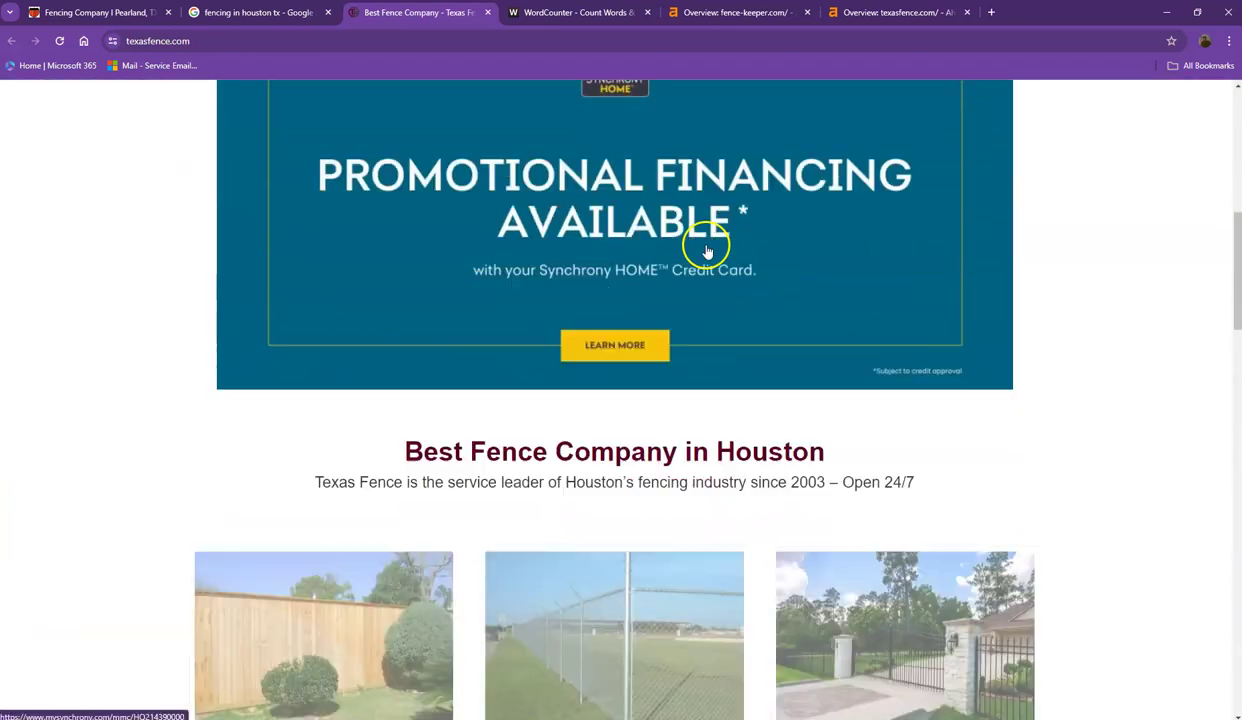
pyautogui.scroll(-12, 707, 247)
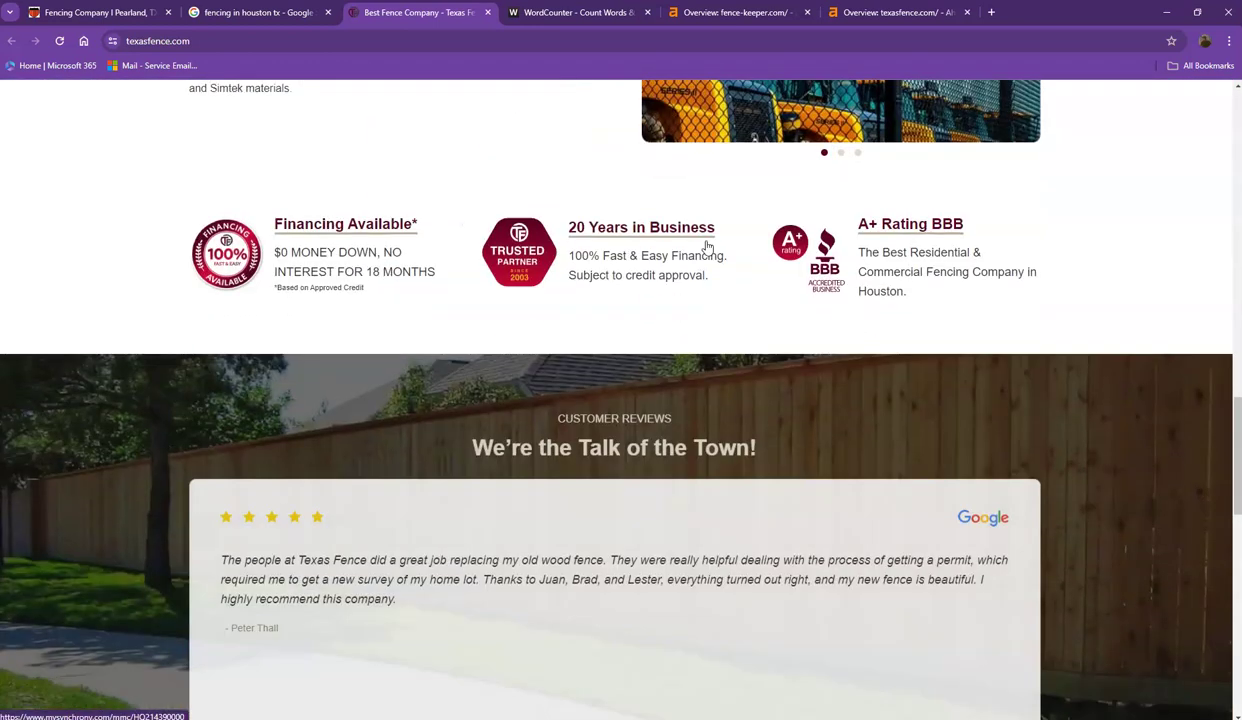
pyautogui.scroll(-7, 707, 247)
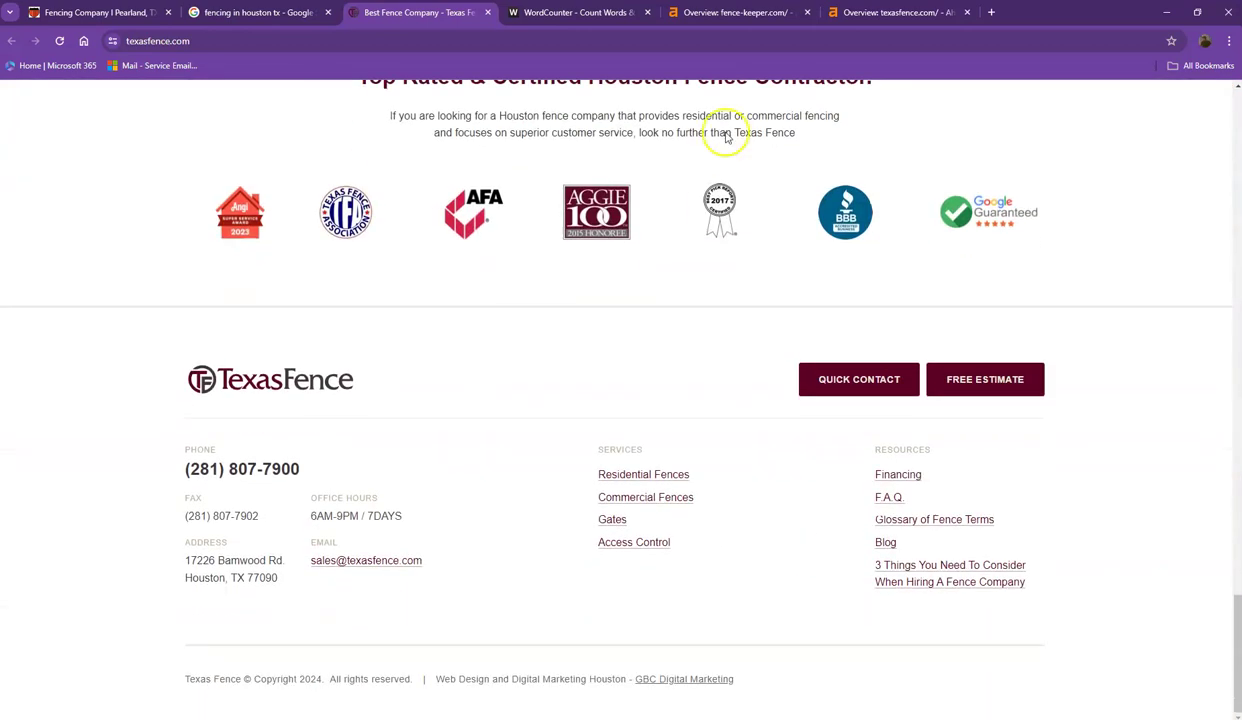
# Compare the Ahrefs overviews of fence-keeper.com and texasfence.com for domain rating, backlinks, referring domains, organic keywords and traffic.
pyautogui.click(720, 15)
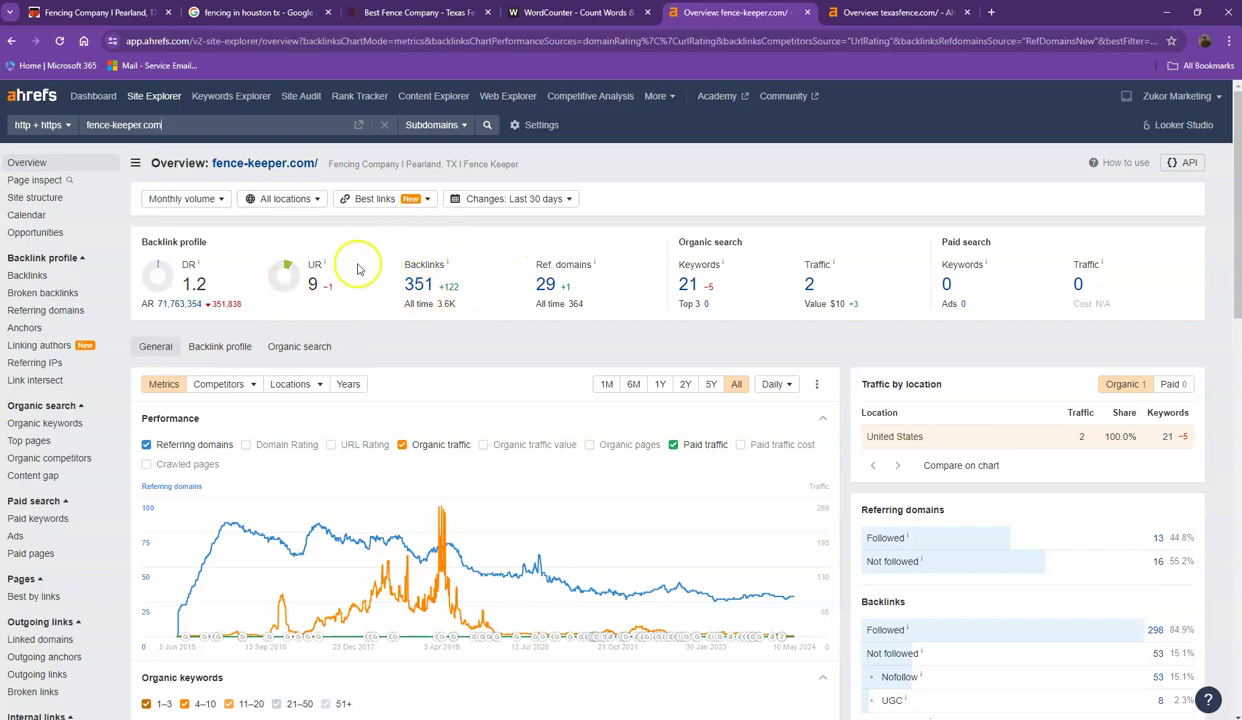
pyautogui.click(882, 14)
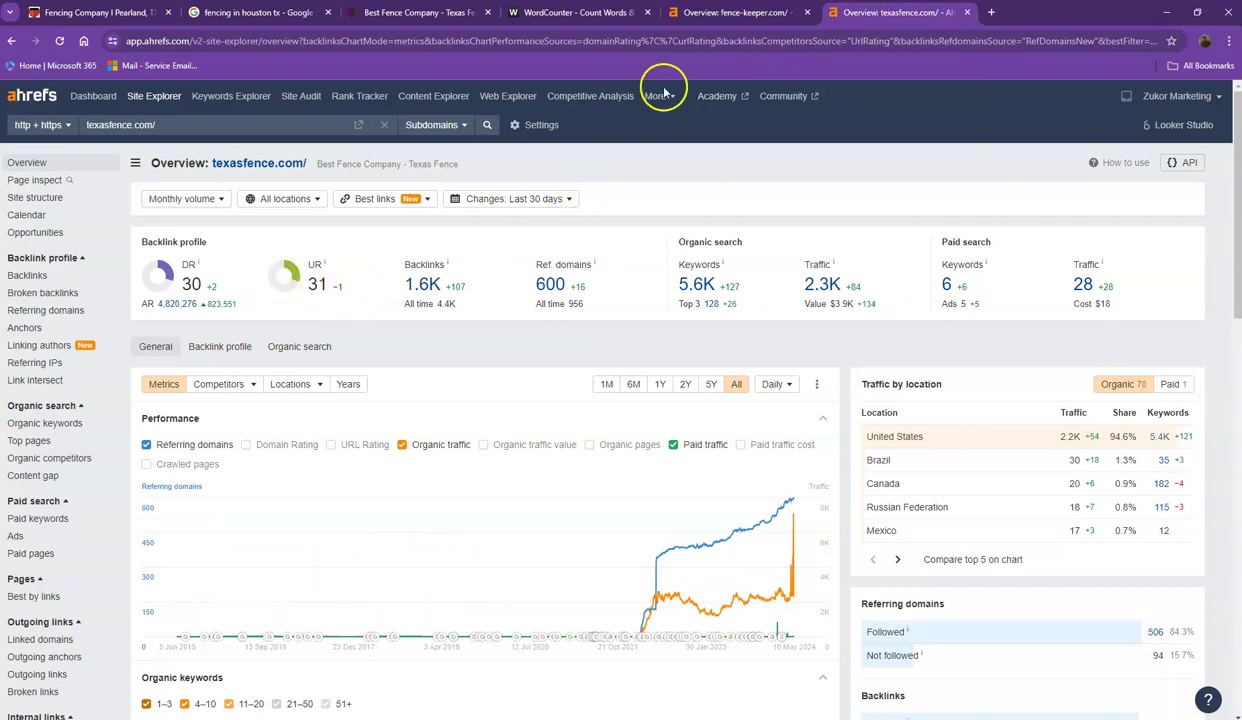
pyautogui.click(715, 14)
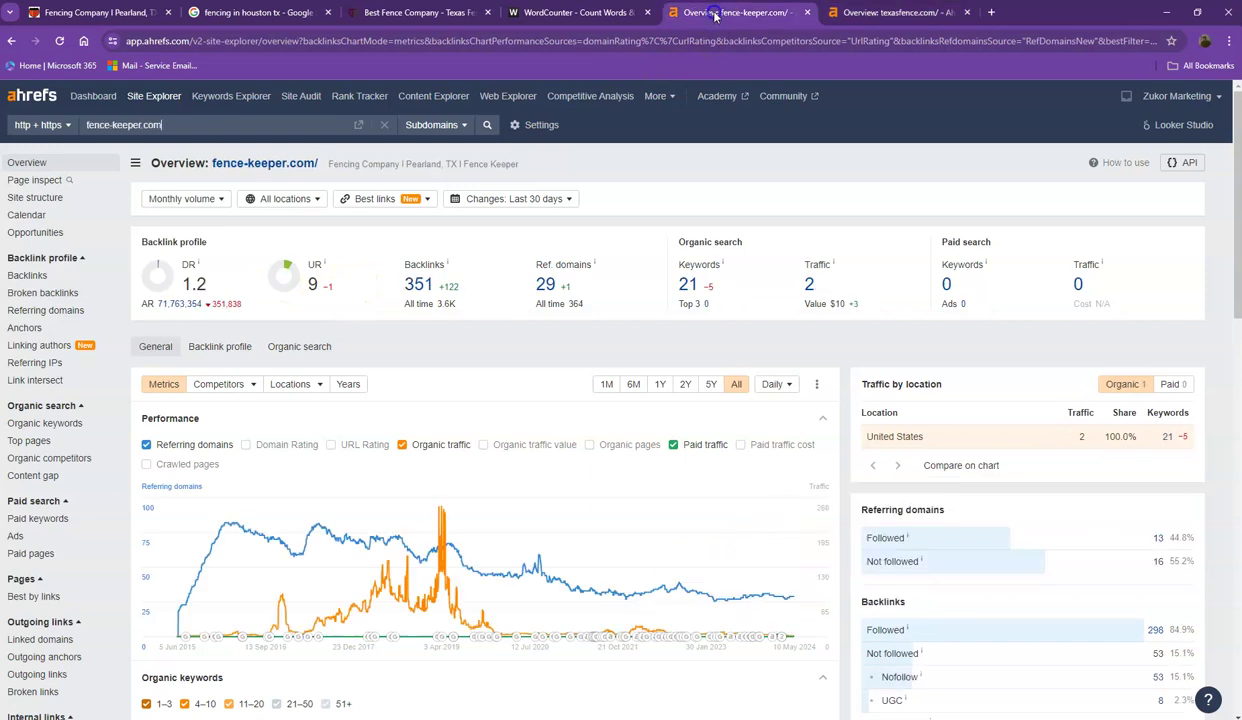
pyautogui.click(885, 16)
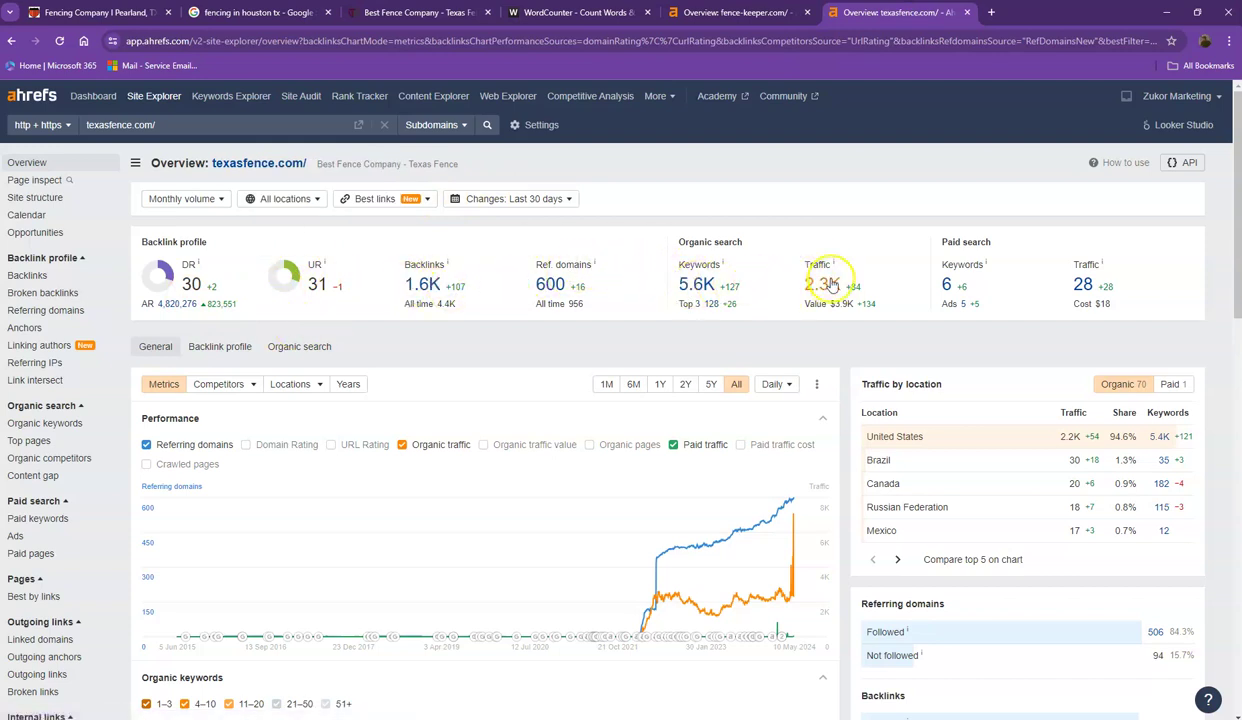
pyautogui.click(745, 14)
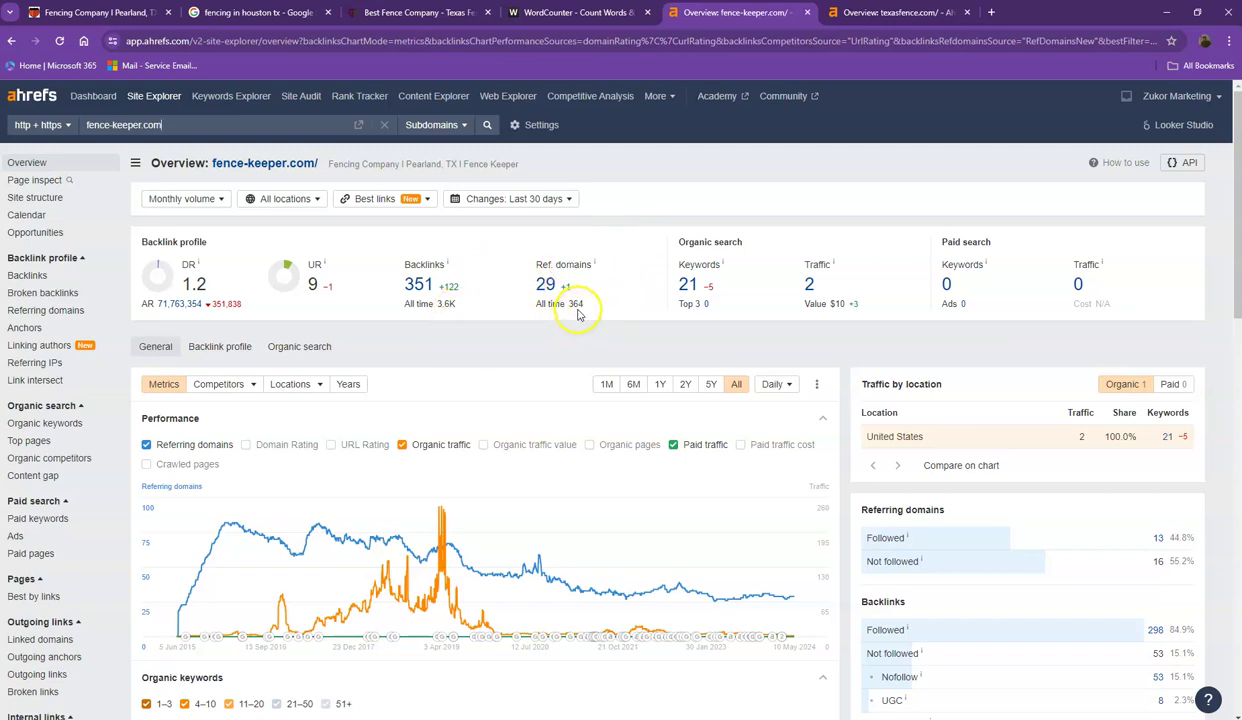
# Open the referring domains and organic keywords reports of texasfence.com in separate new tabs from its Ahrefs overview.
pyautogui.click(862, 14)
pyautogui.rightClick(552, 284)
pyautogui.click(627, 298)
pyautogui.rightClick(697, 284)
pyautogui.click(745, 296)
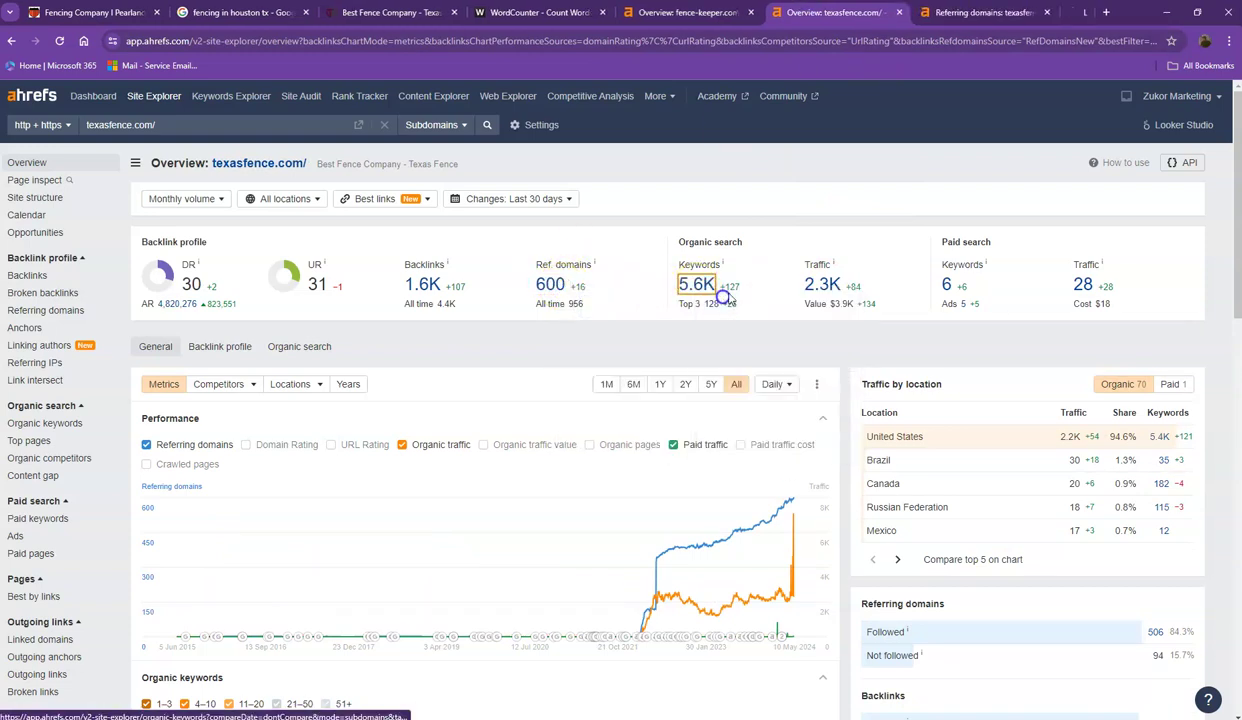
pyautogui.click(893, 13)
pyautogui.click(1000, 13)
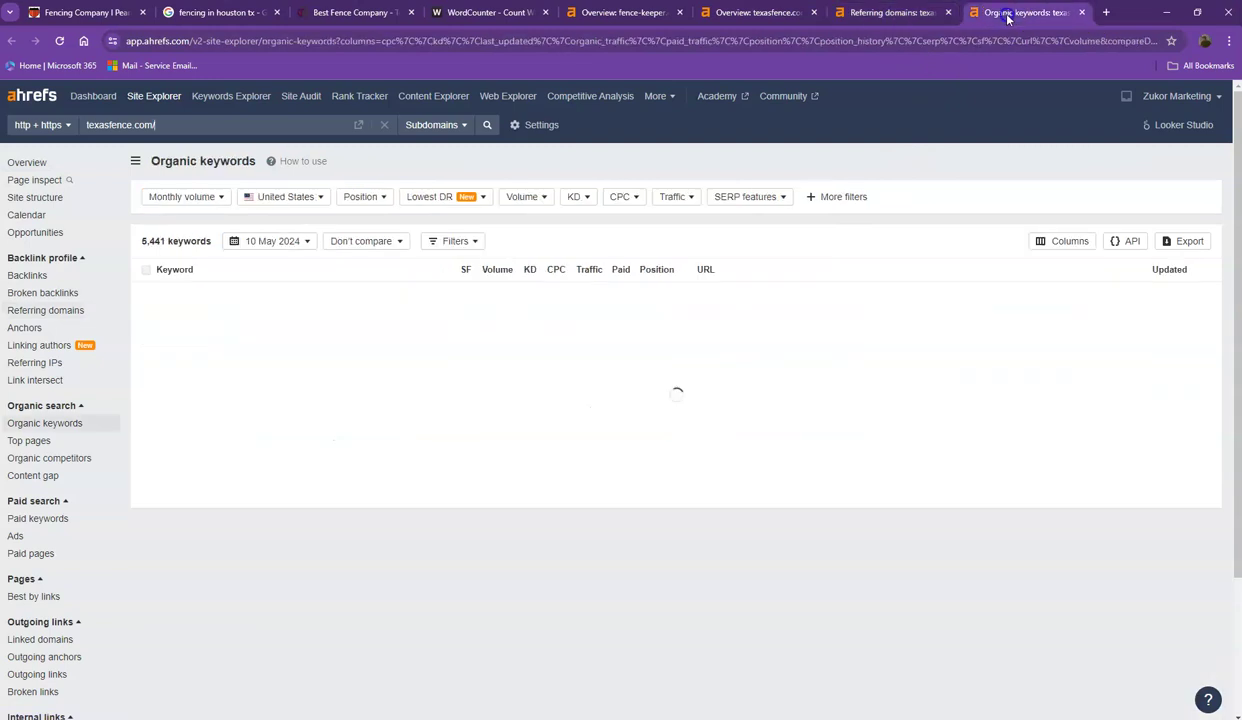
# Examine the referring domains of texasfence.com and their domain ratings on result pages 1, 3 and 4.
pyautogui.click(898, 13)
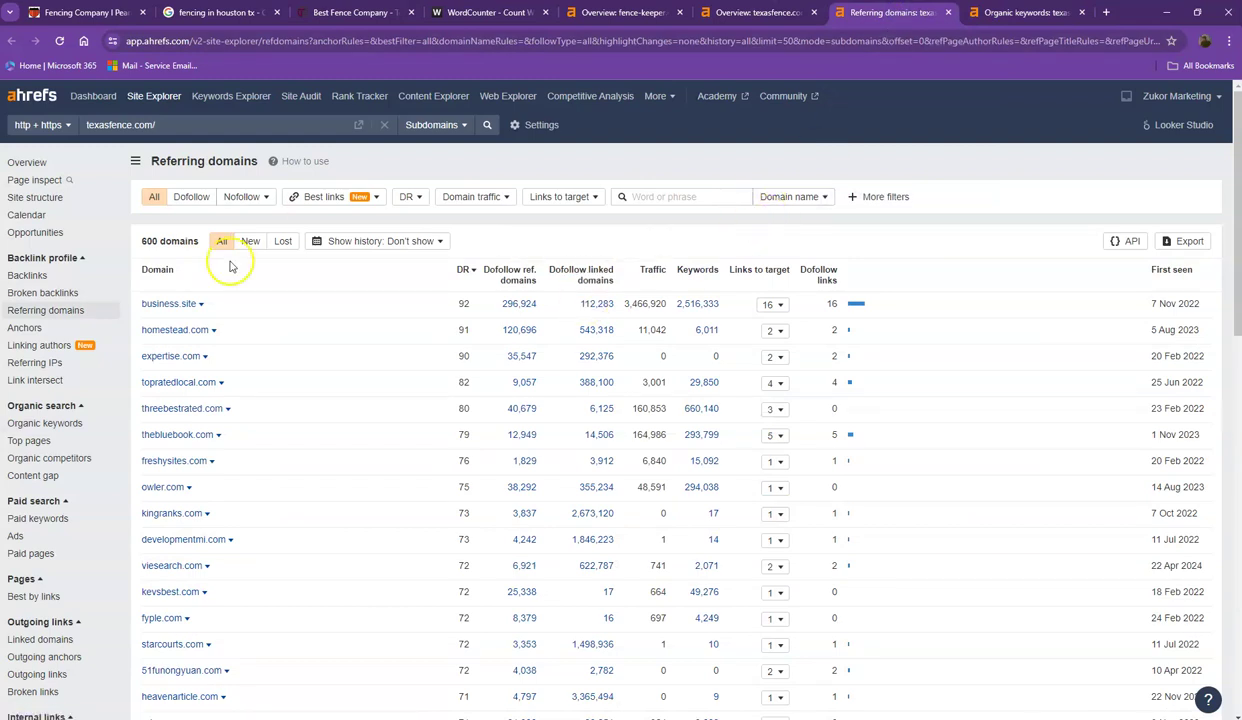
pyautogui.scroll(-10, 340, 290)
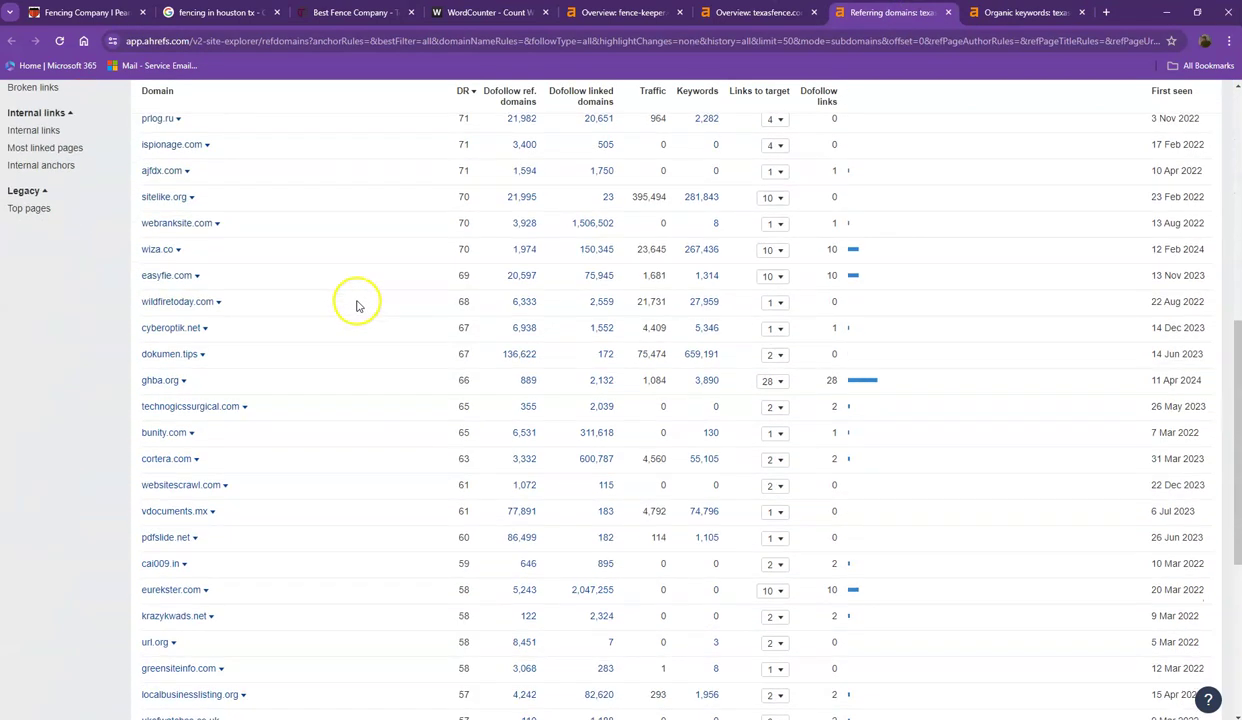
pyautogui.scroll(-1, 300, 400)
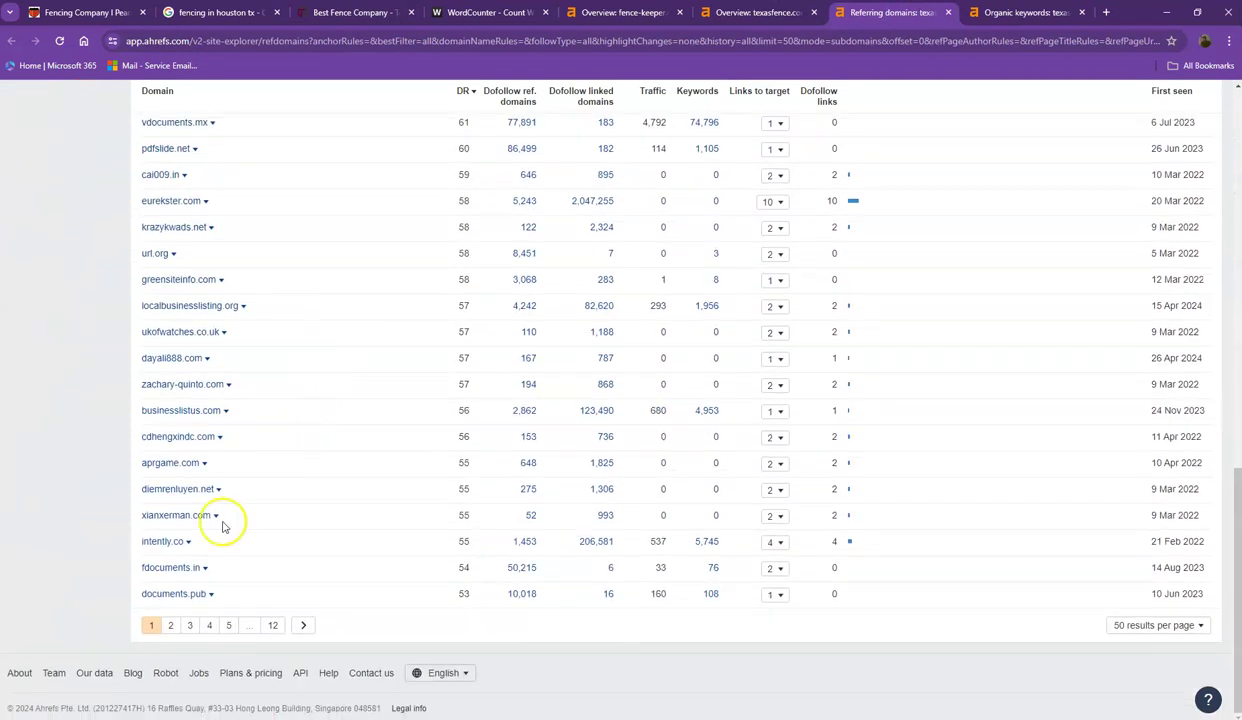
pyautogui.click(187, 627)
pyautogui.scroll(-8, 277, 536)
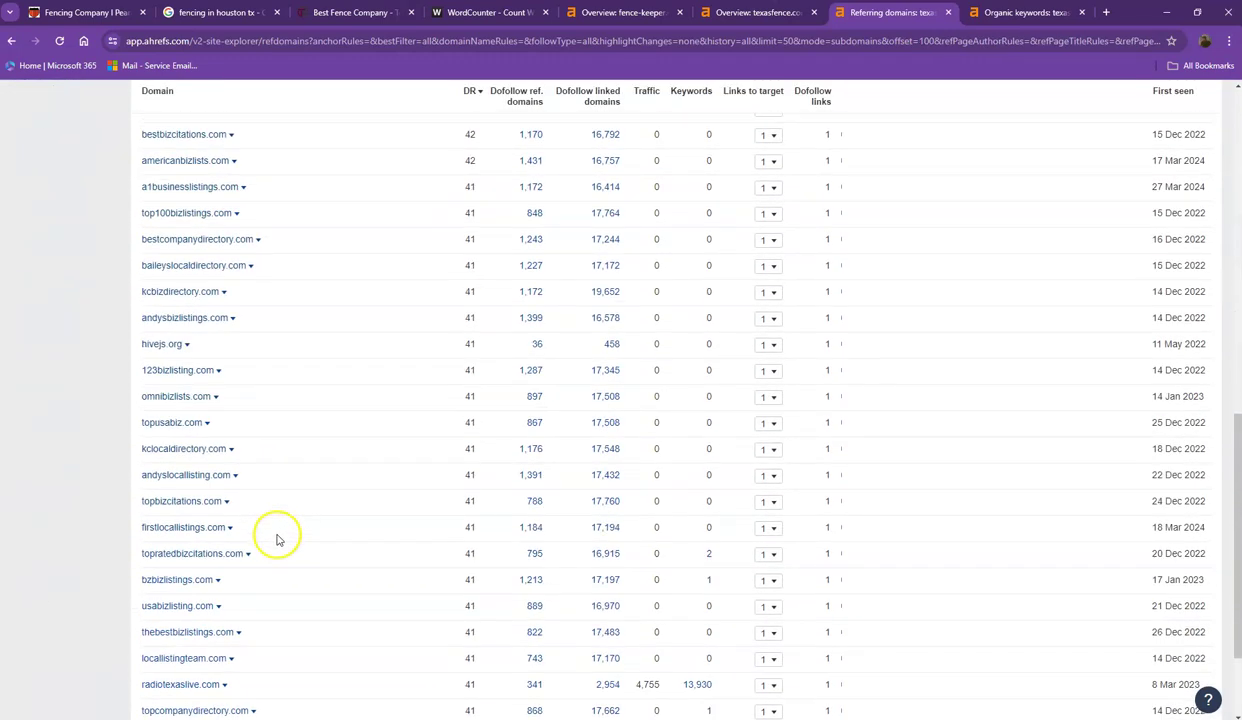
pyautogui.click(244, 626)
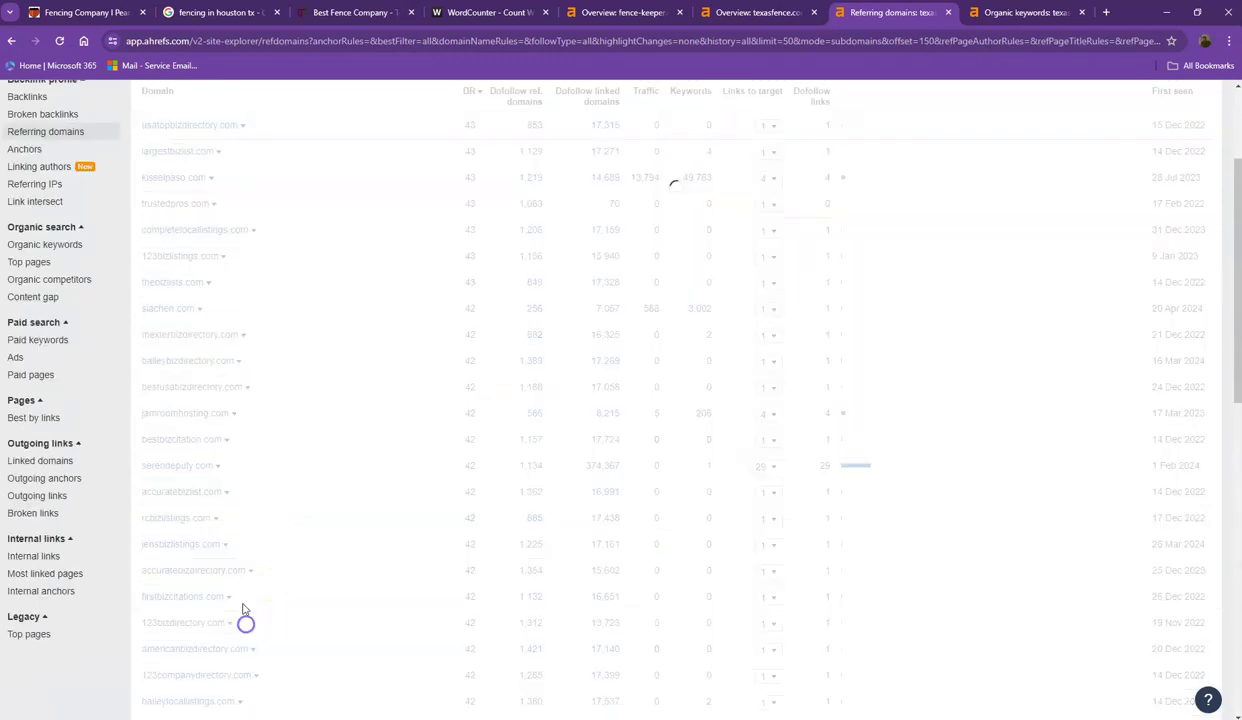
pyautogui.scroll(-10, 467, 442)
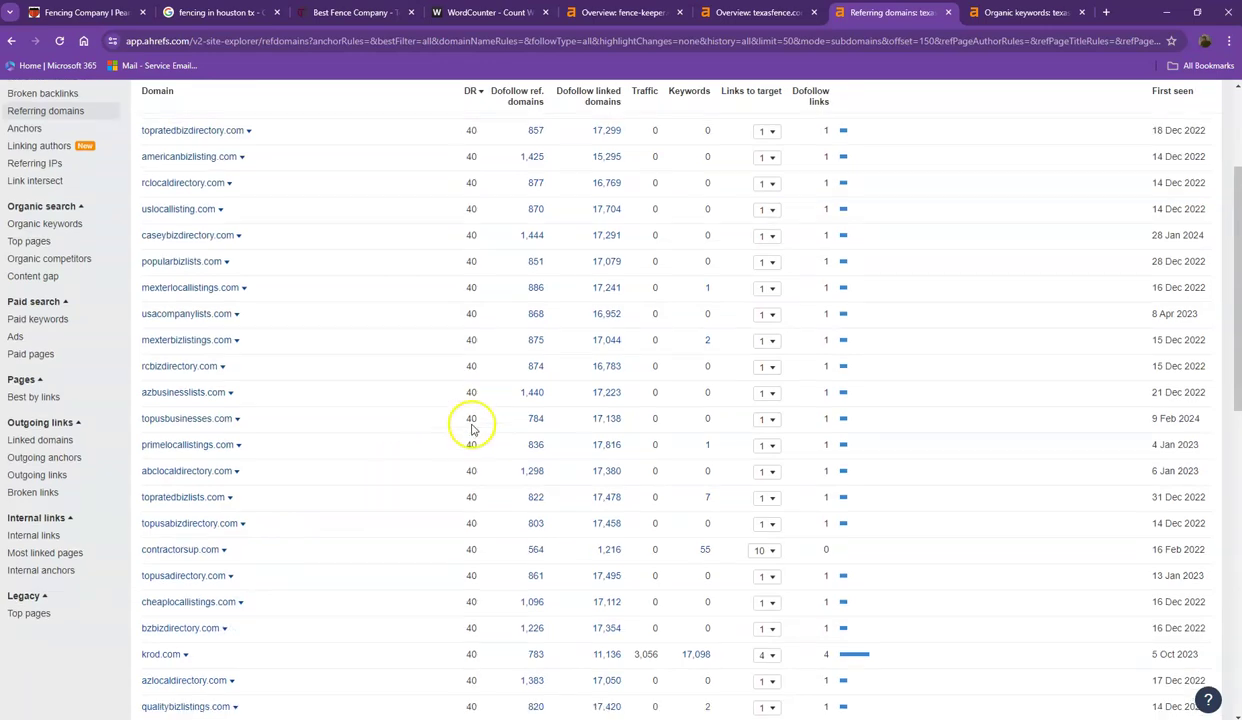
# Examine the organic keywords of texasfence.com with their volumes, positions and URLs on result pages 1 and 2.
pyautogui.click(988, 14)
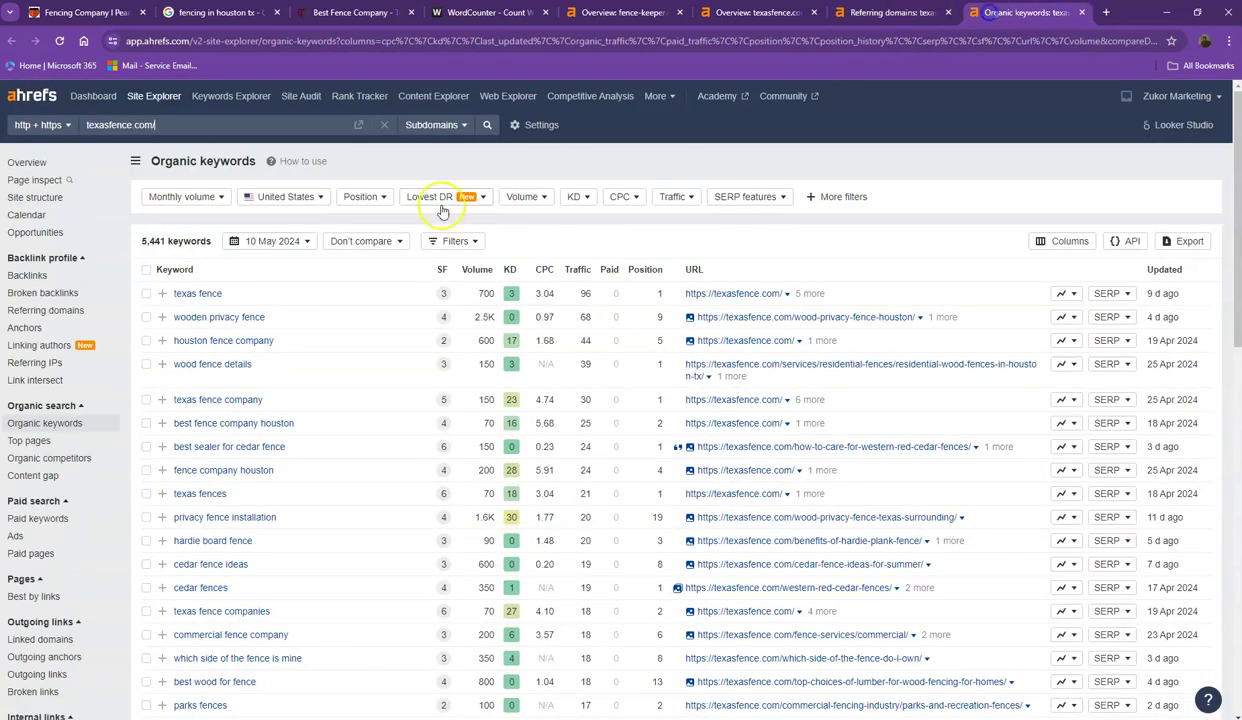
pyautogui.scroll(-5, 305, 312)
pyautogui.scroll(-10, 298, 318)
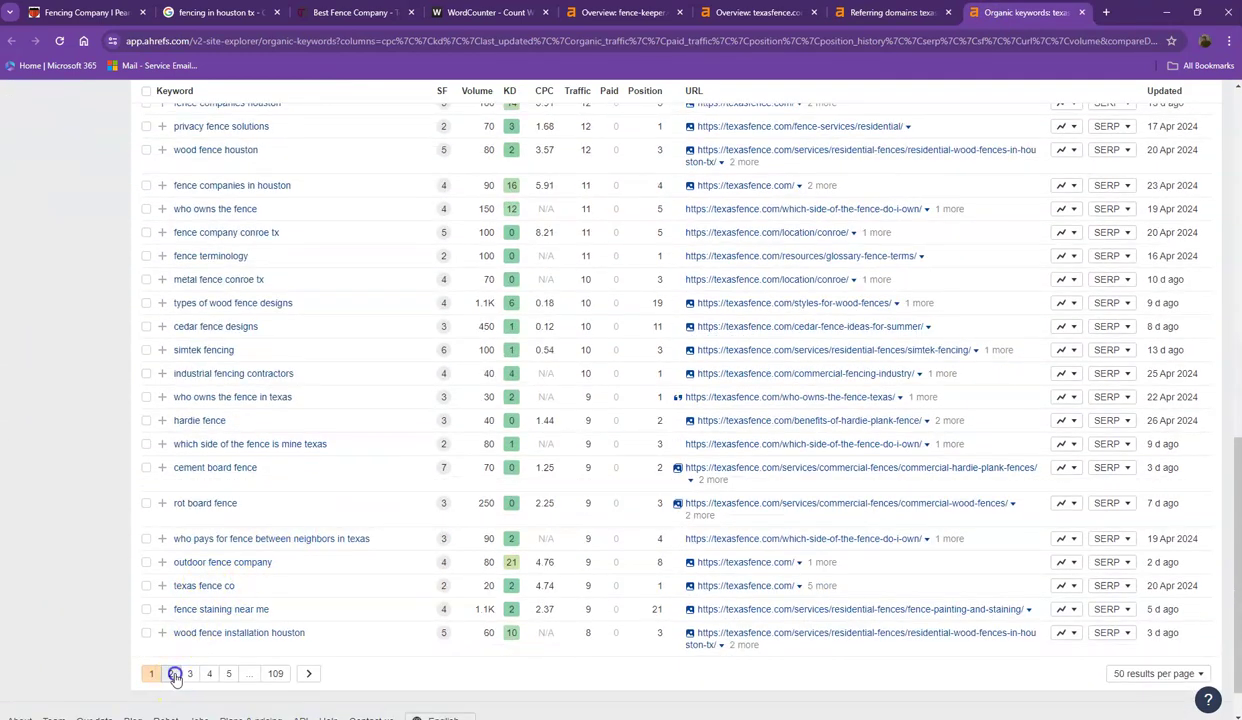
pyautogui.click(170, 673)
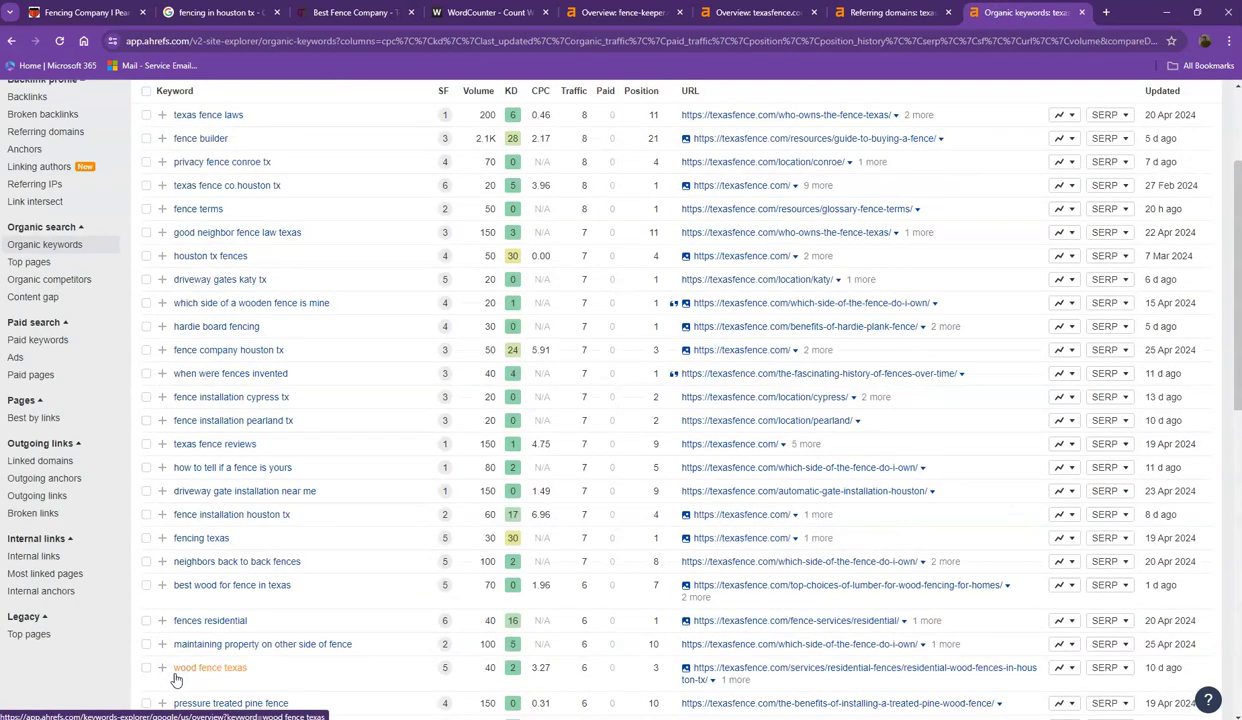
pyautogui.scroll(-8, 394, 394)
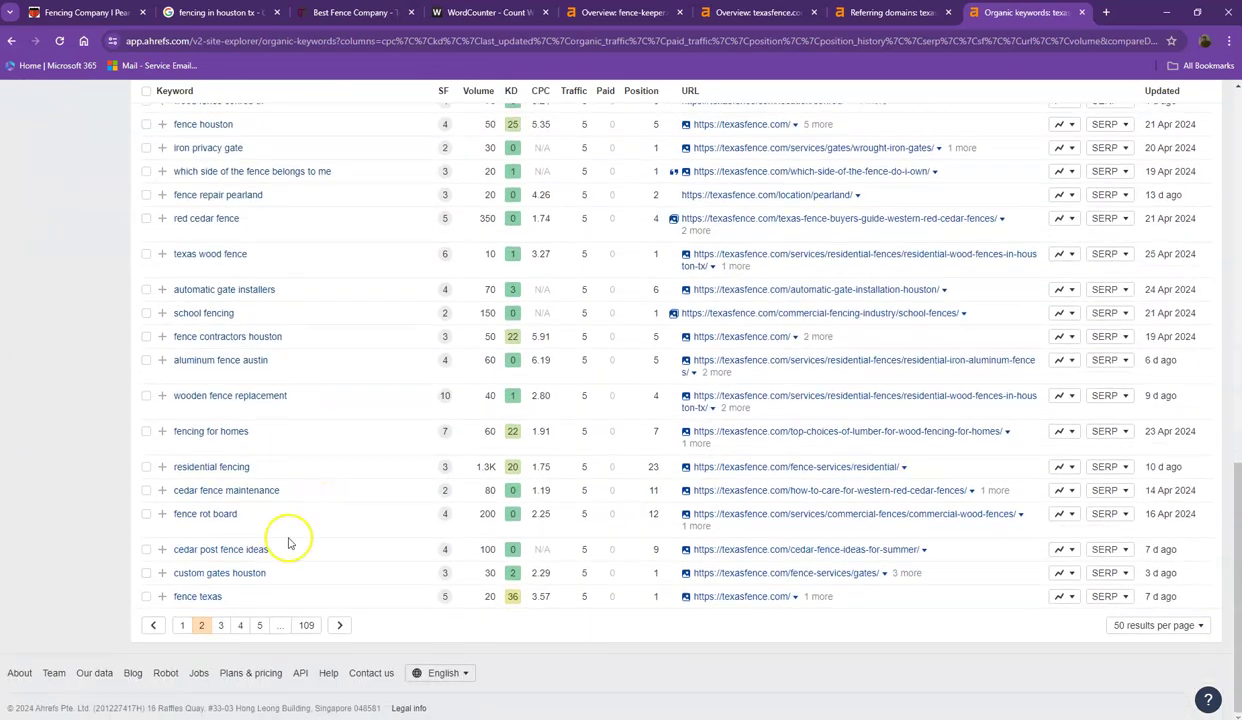
# Continue through the texasfence.com organic keywords on result pages 3 and 4, and open page 5.
pyautogui.click(223, 626)
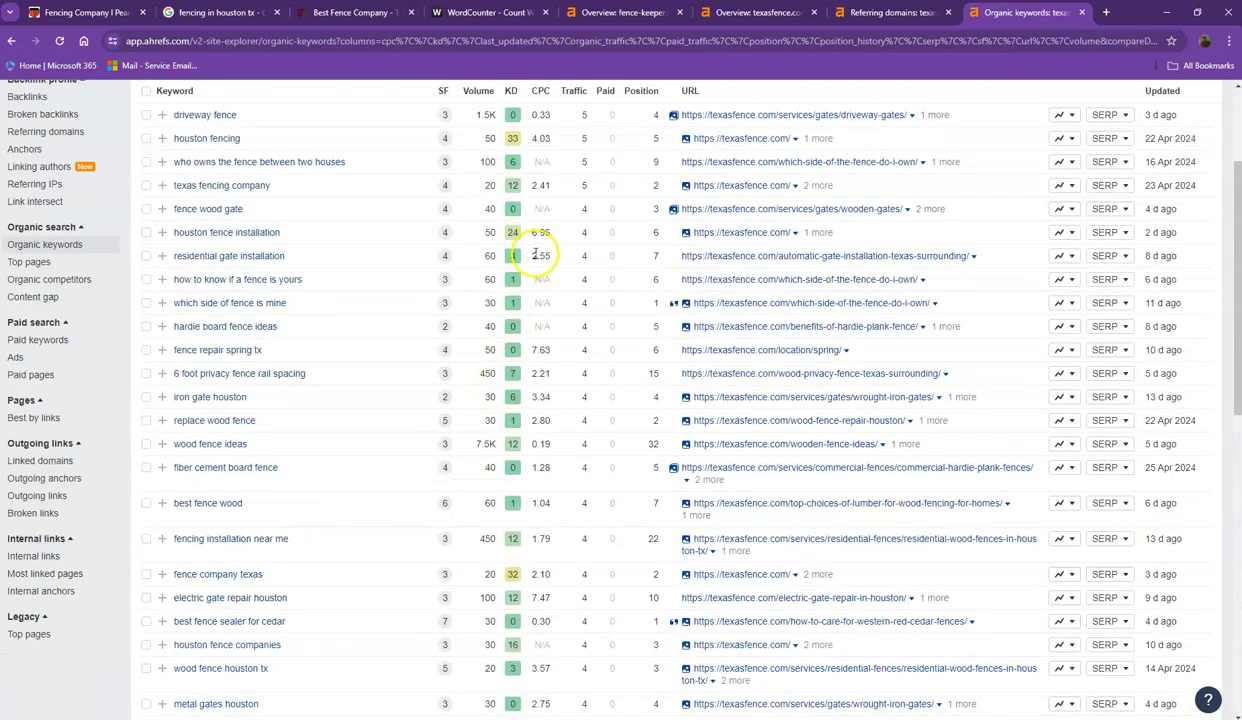
pyautogui.scroll(-10, 485, 330)
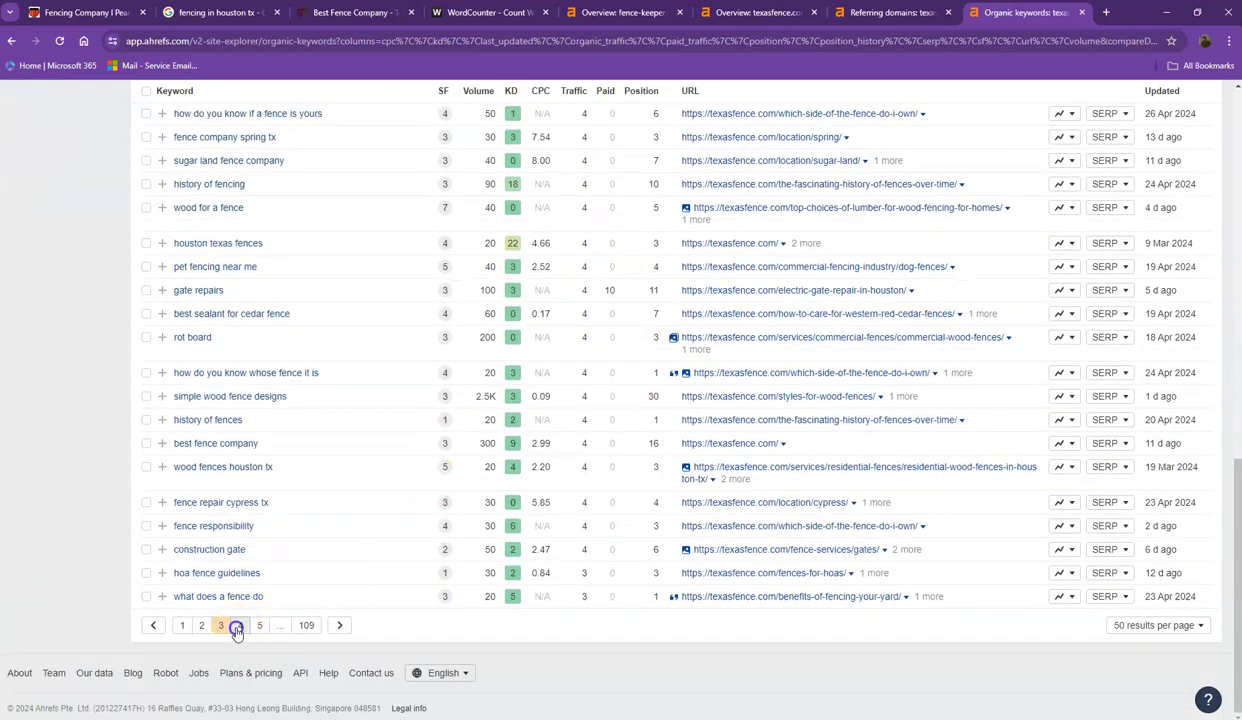
pyautogui.click(237, 626)
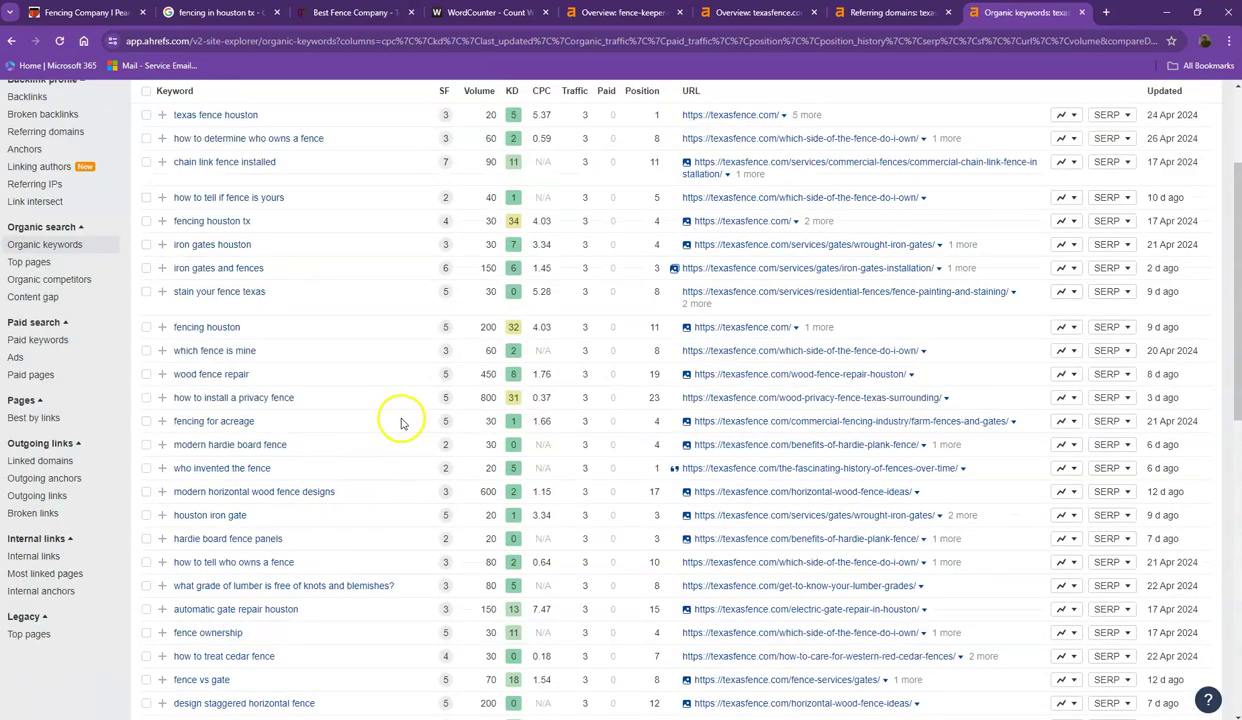
pyautogui.moveTo(453, 318)
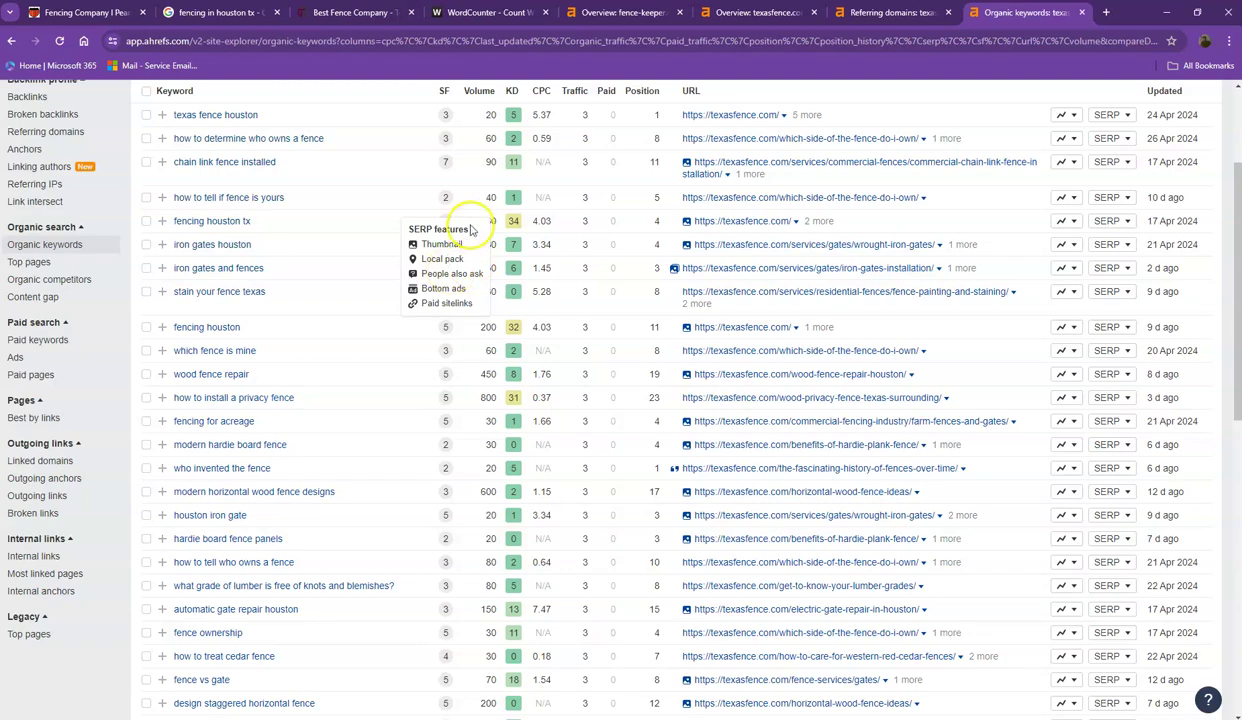
pyautogui.scroll(-10, 438, 250)
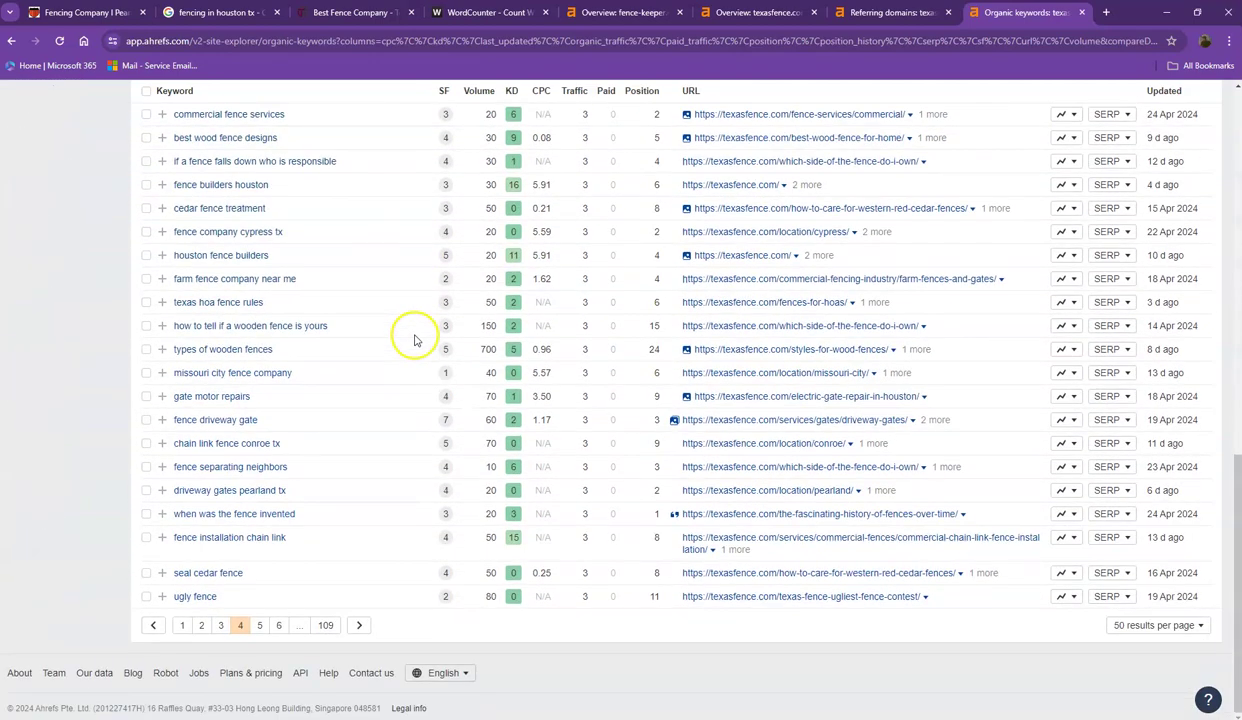
pyautogui.click(260, 626)
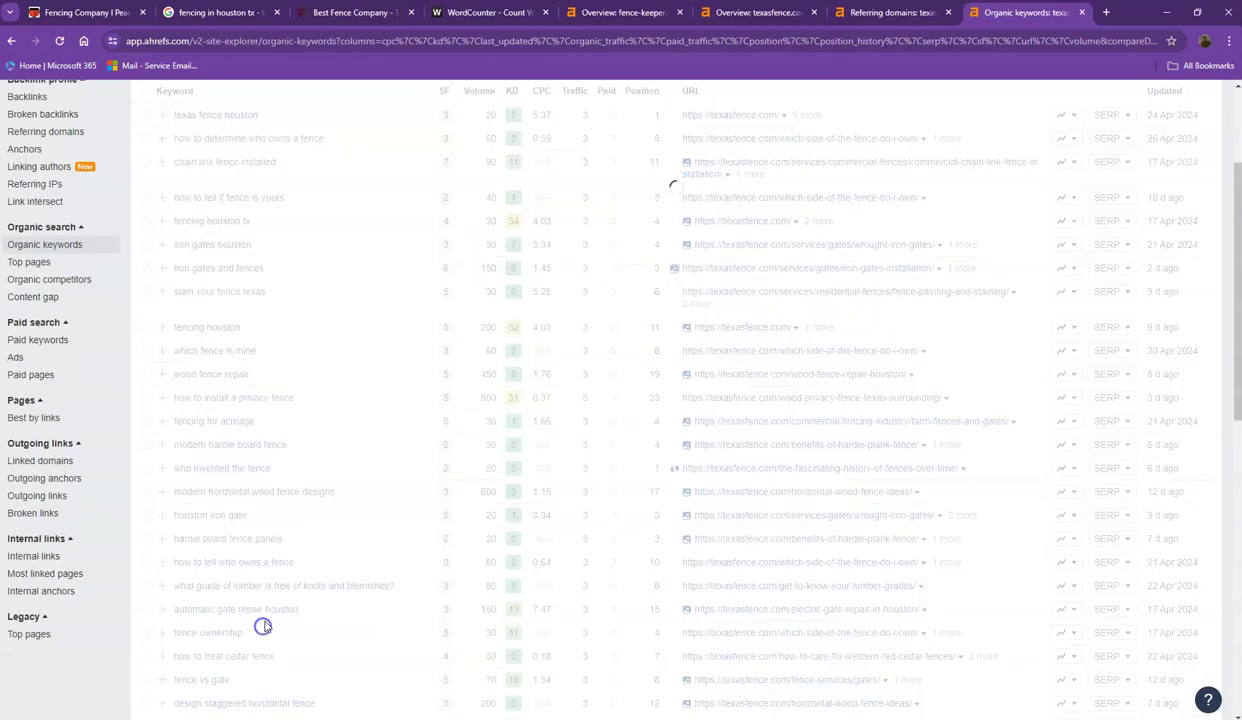
# Close both texasfence.com report tabs and review the FenceKeeper homepage again down to the "Why Choose Us" section.
pyautogui.click(948, 12)
pyautogui.click(948, 12)
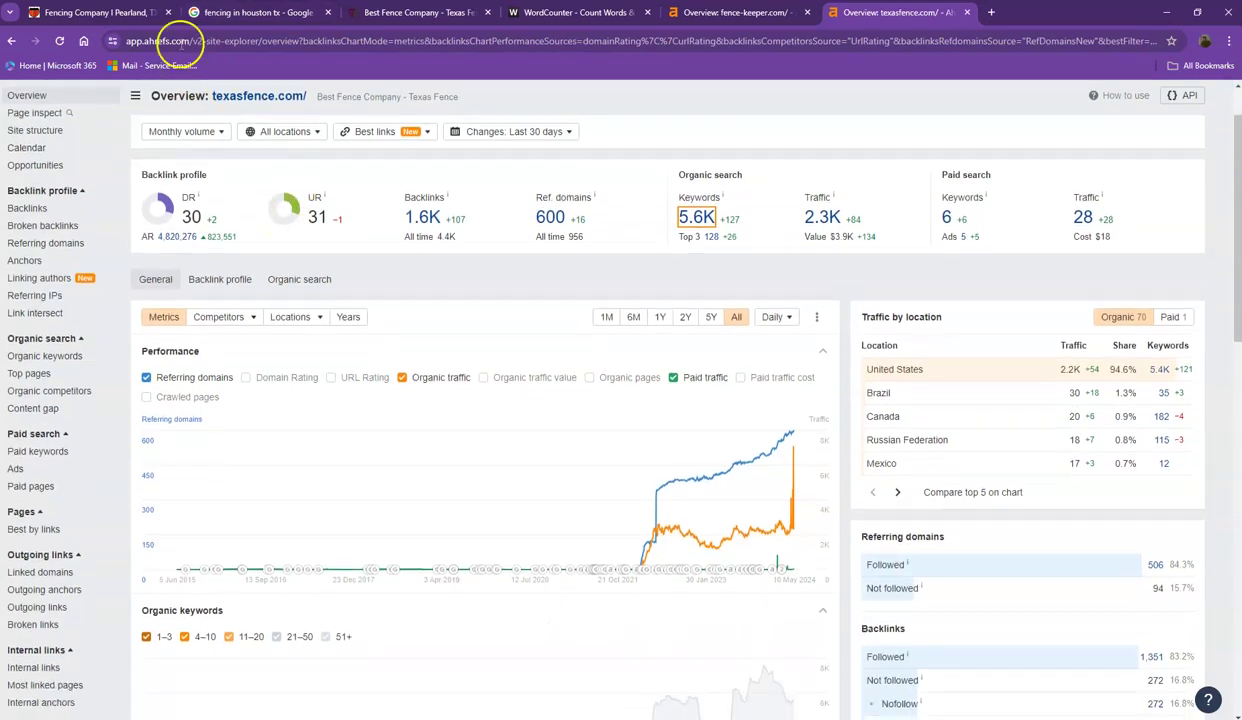
pyautogui.click(130, 12)
pyautogui.scroll(-10, 421, 244)
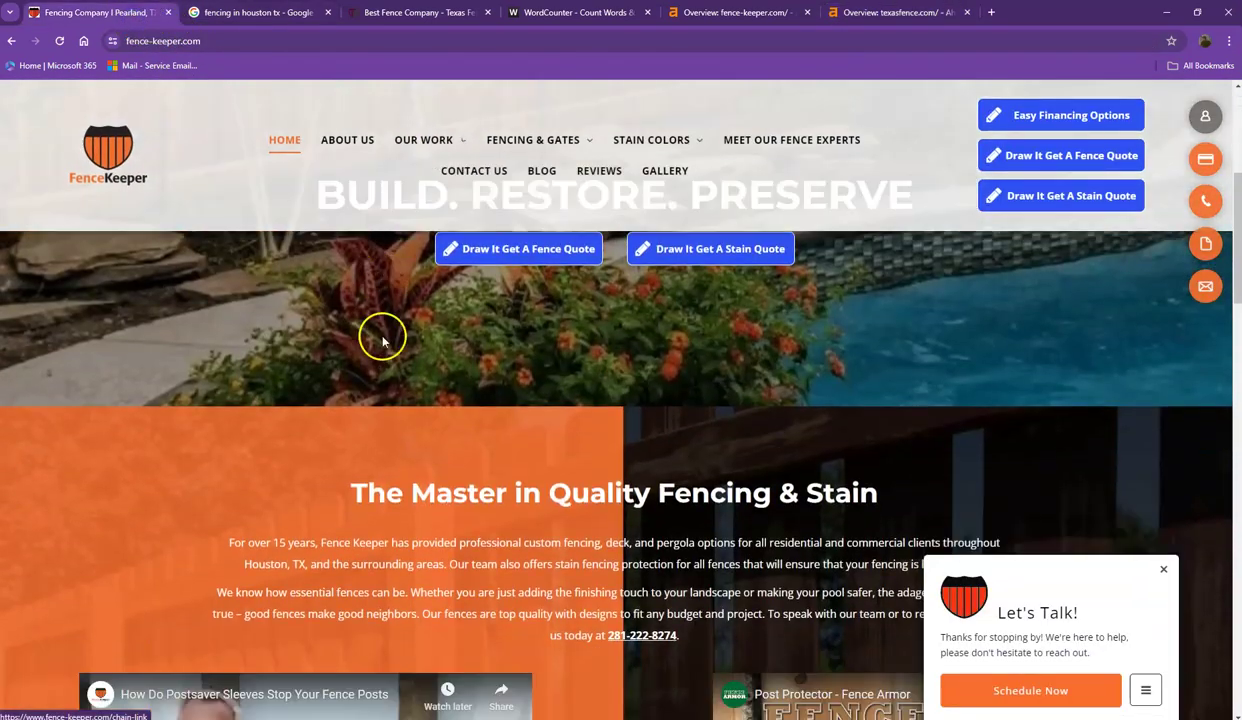
pyautogui.scroll(-15, 583, 355)
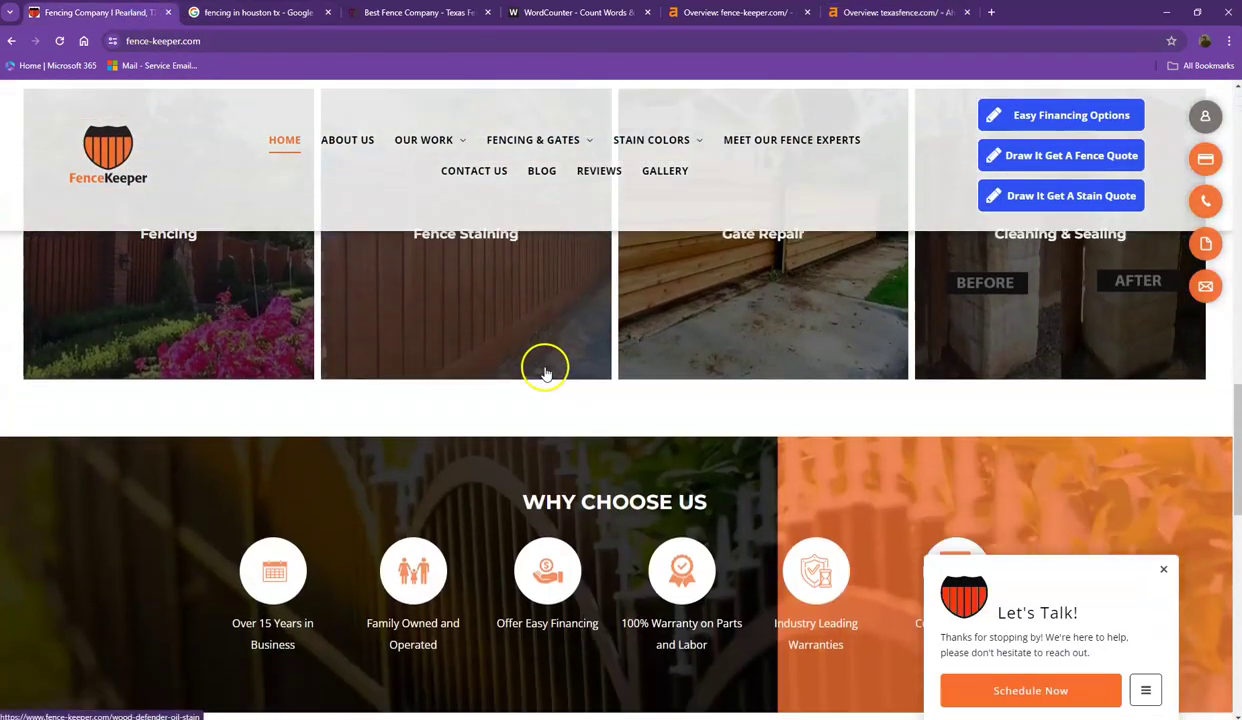
# Review the rest of the FenceKeeper homepage down to the customer reviews, and return to the "The Master in Quality Fencing & Stain" section.
pyautogui.scroll(-3, 540, 380)
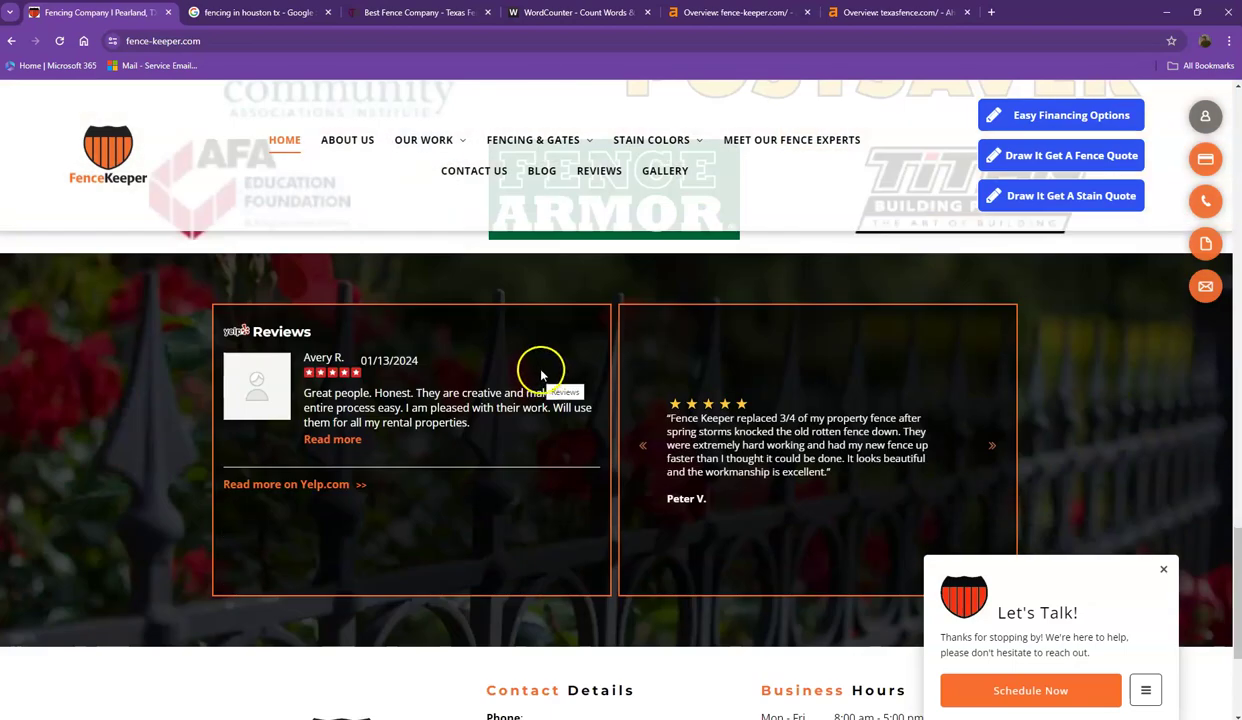
pyautogui.scroll(18, 541, 375)
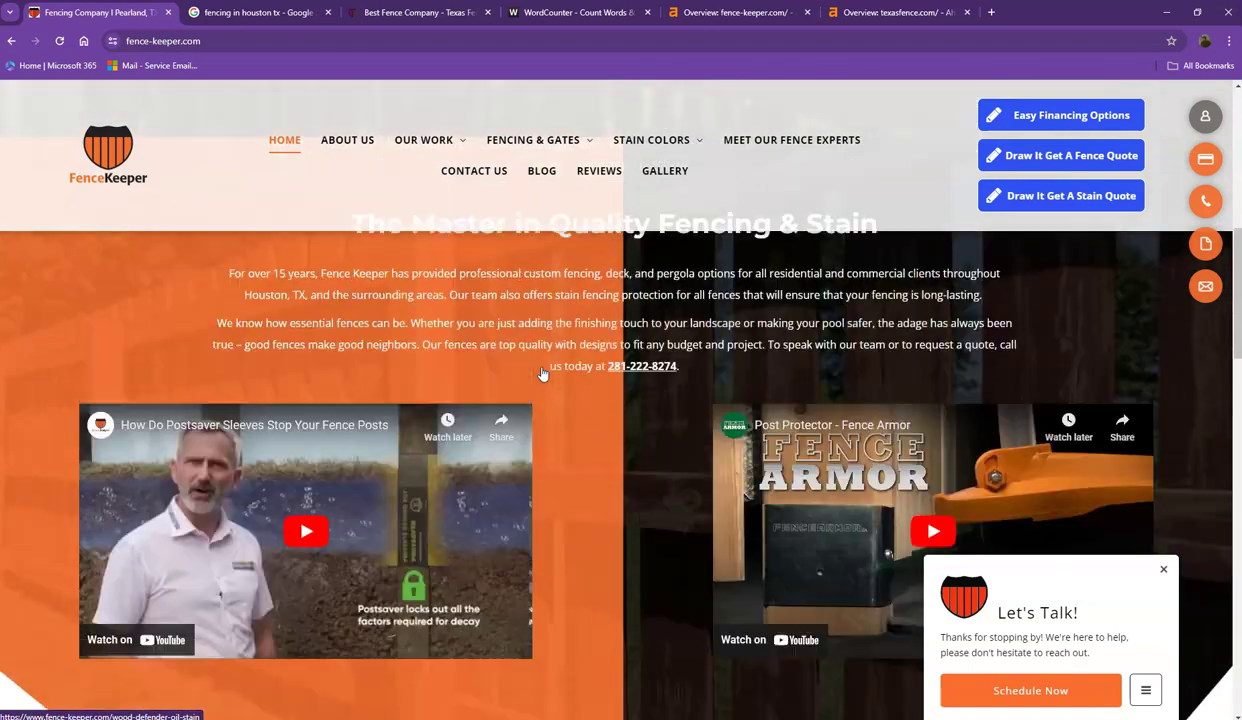
pyautogui.scroll(3, 541, 375)
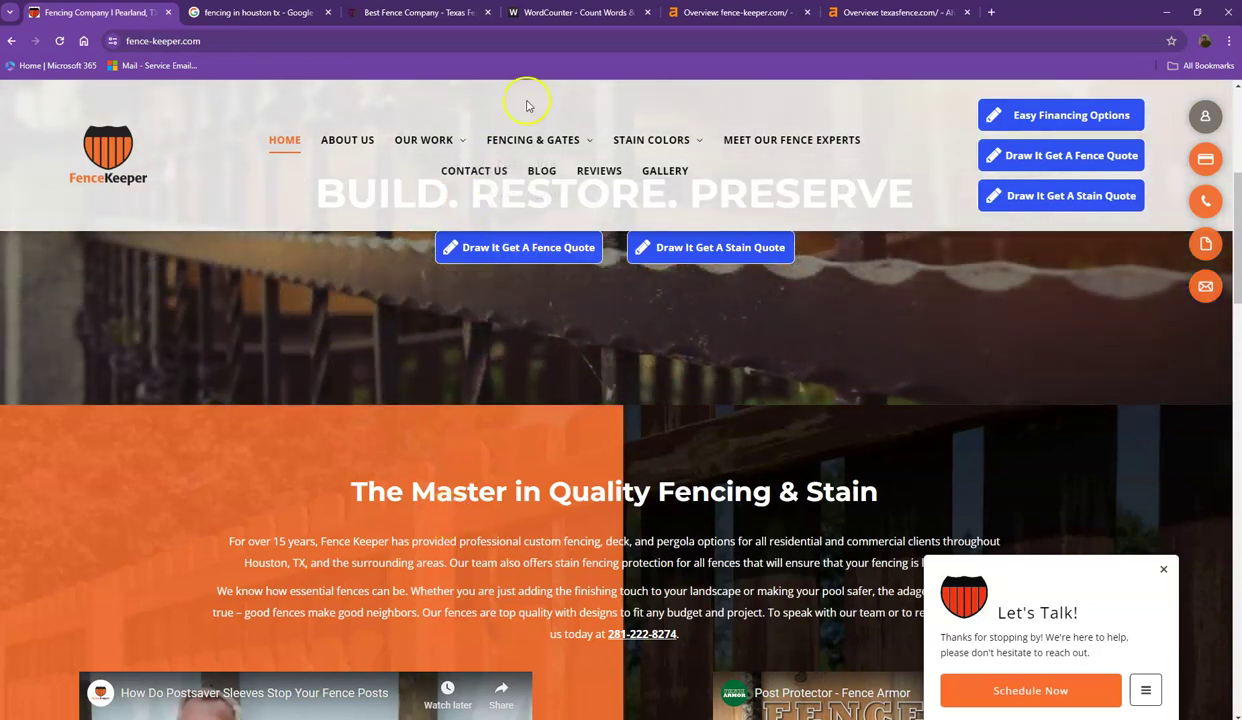
# Switch to WordCounter and check the total word count of the pasted FenceKeeper homepage text.
pyautogui.click(568, 13)
pyautogui.scroll(3, 440, 200)
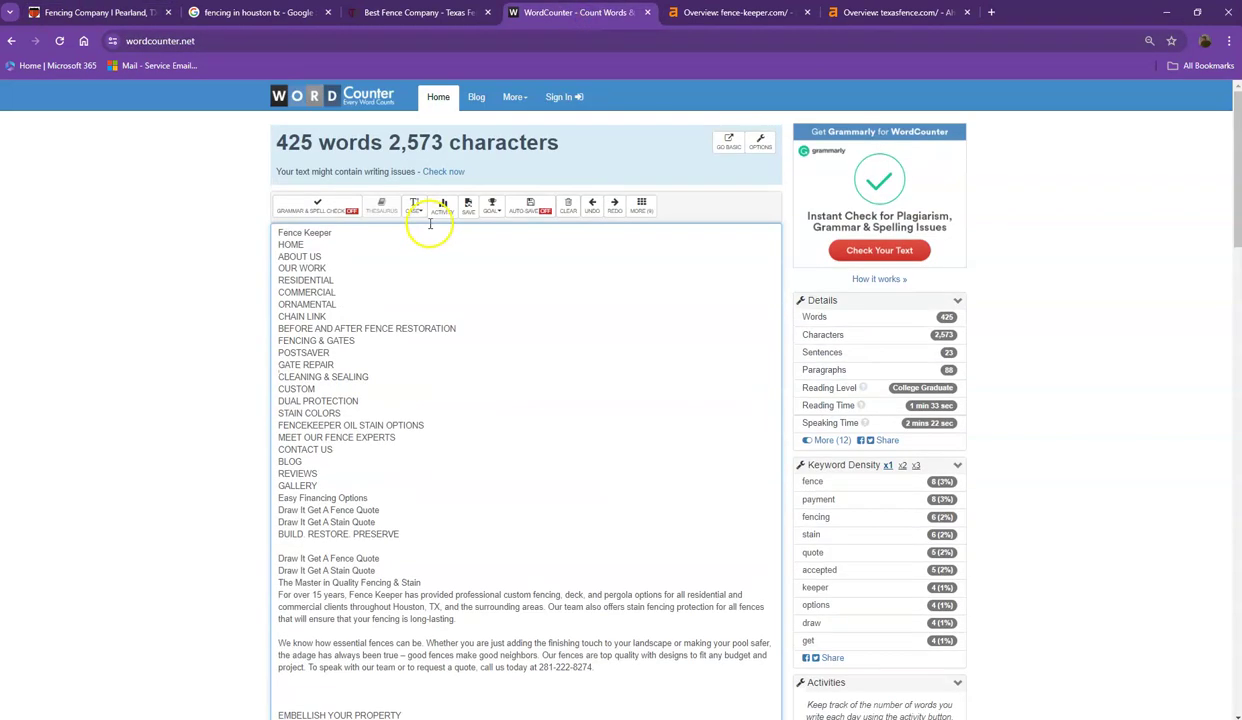
pyautogui.moveTo(283, 143); pyautogui.dragTo(370, 145)
pyautogui.click(372, 166)
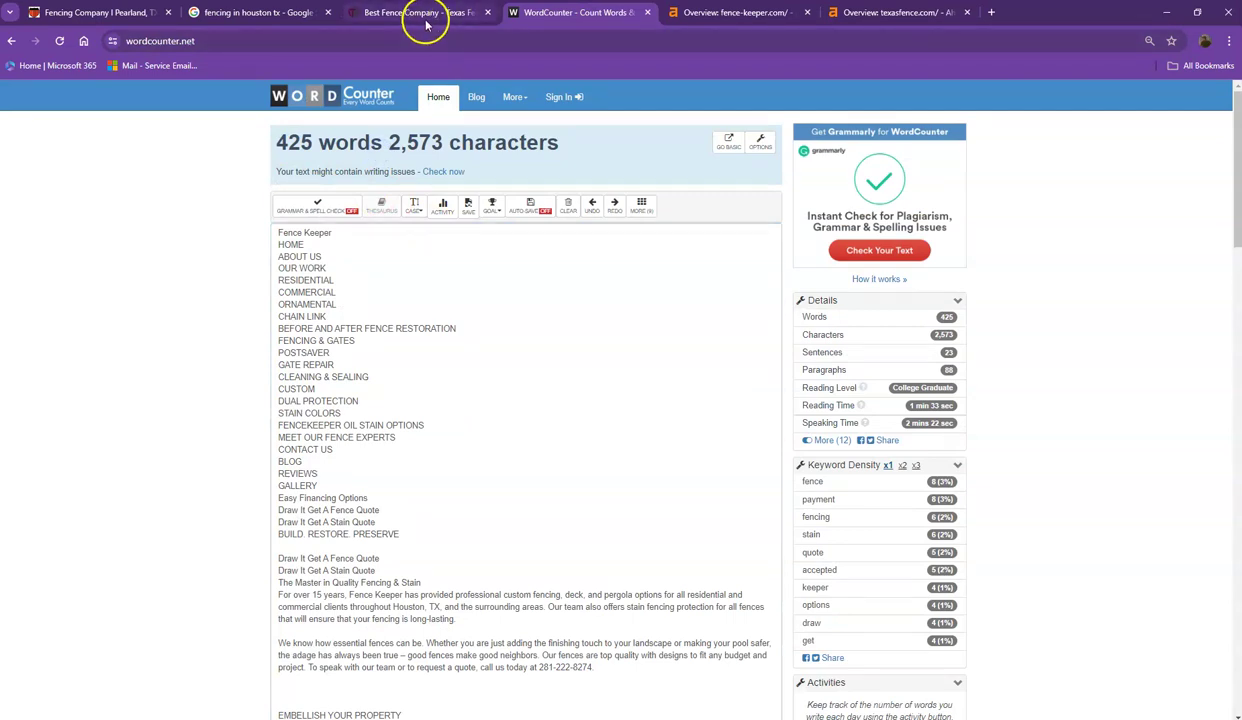
# Switch to the Google results for "fencing in houston tx" and highlight the Better Business Bureau directory listing.
pyautogui.moveTo(421, 27)
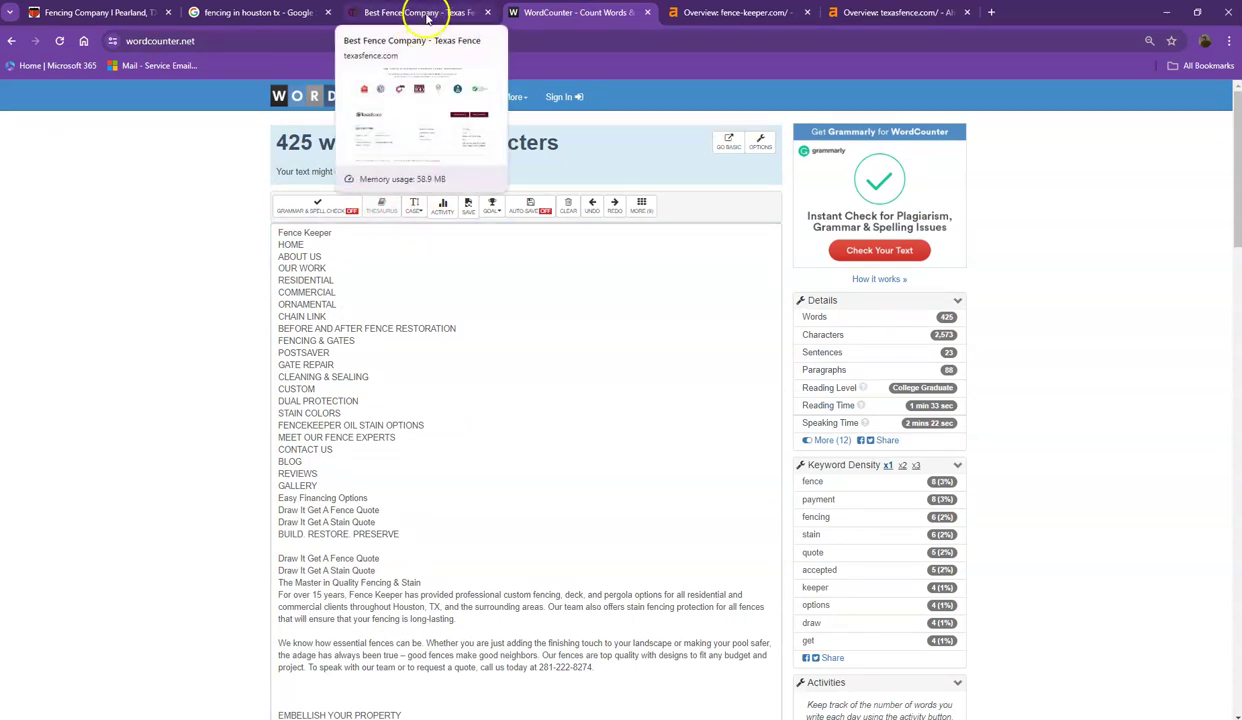
pyautogui.click(272, 20)
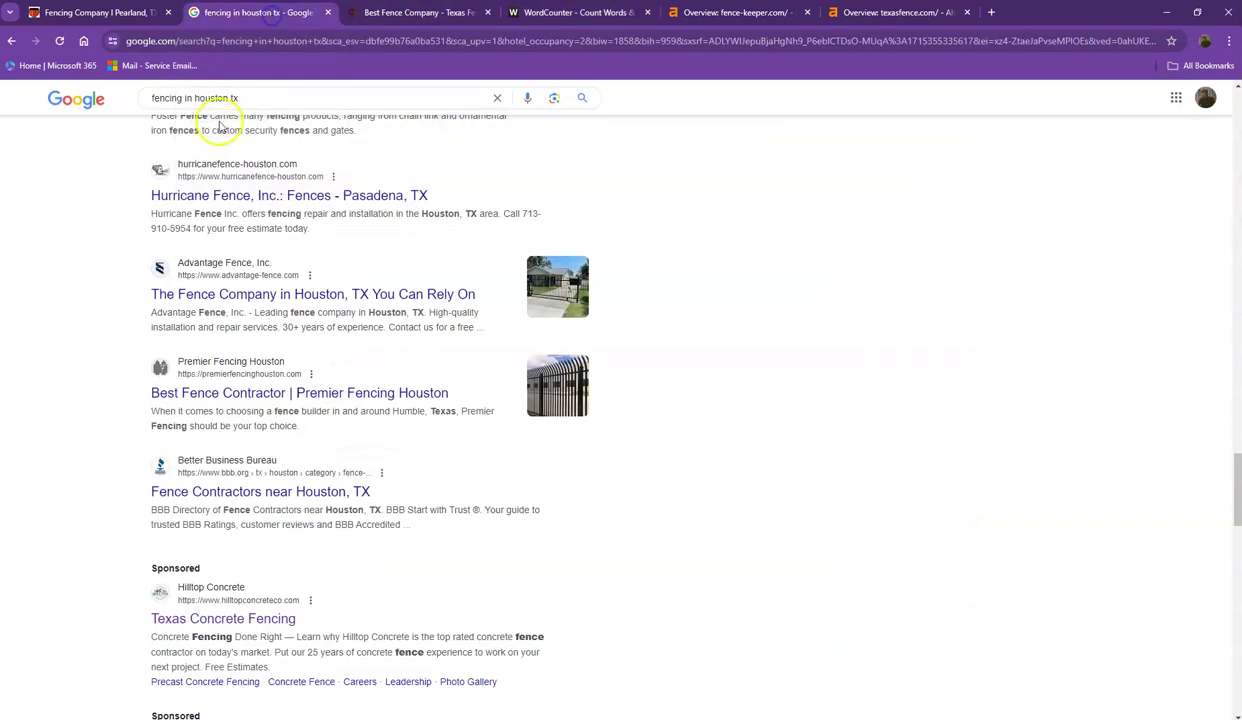
pyautogui.scroll(-1, 115, 212)
pyautogui.scroll(-4, 110, 240)
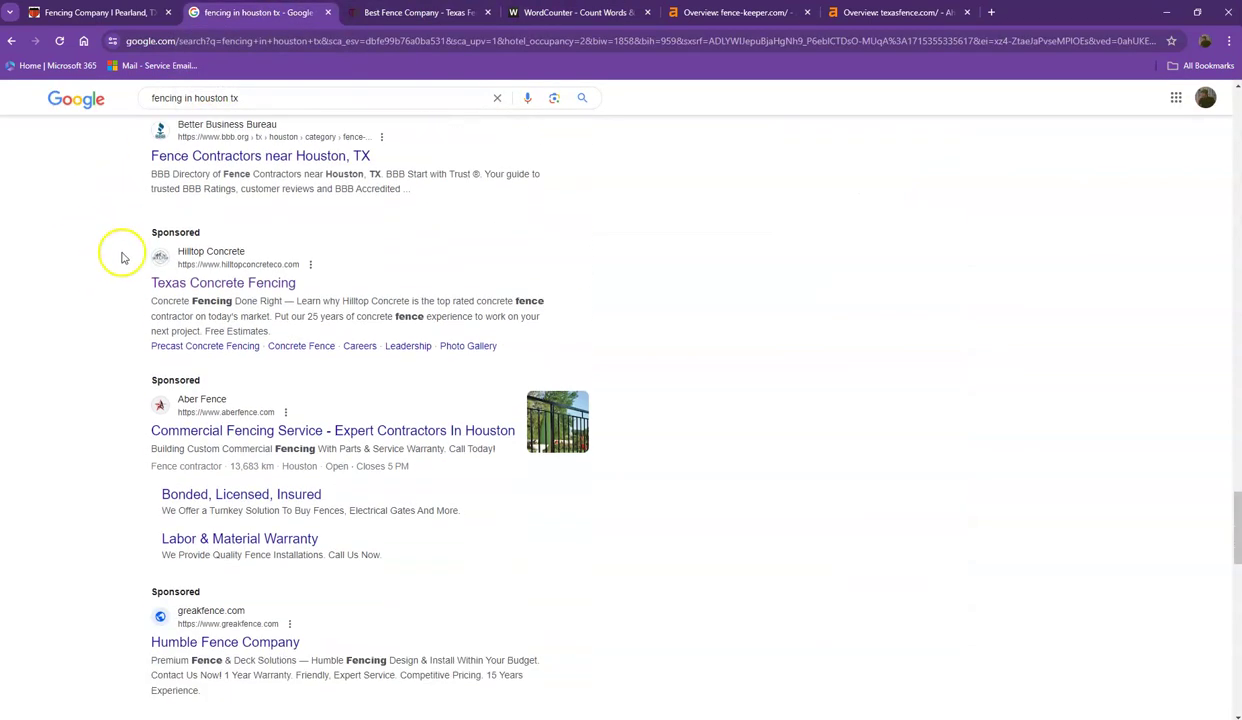
pyautogui.scroll(1, 122, 205)
pyautogui.moveTo(133, 203); pyautogui.dragTo(314, 203)
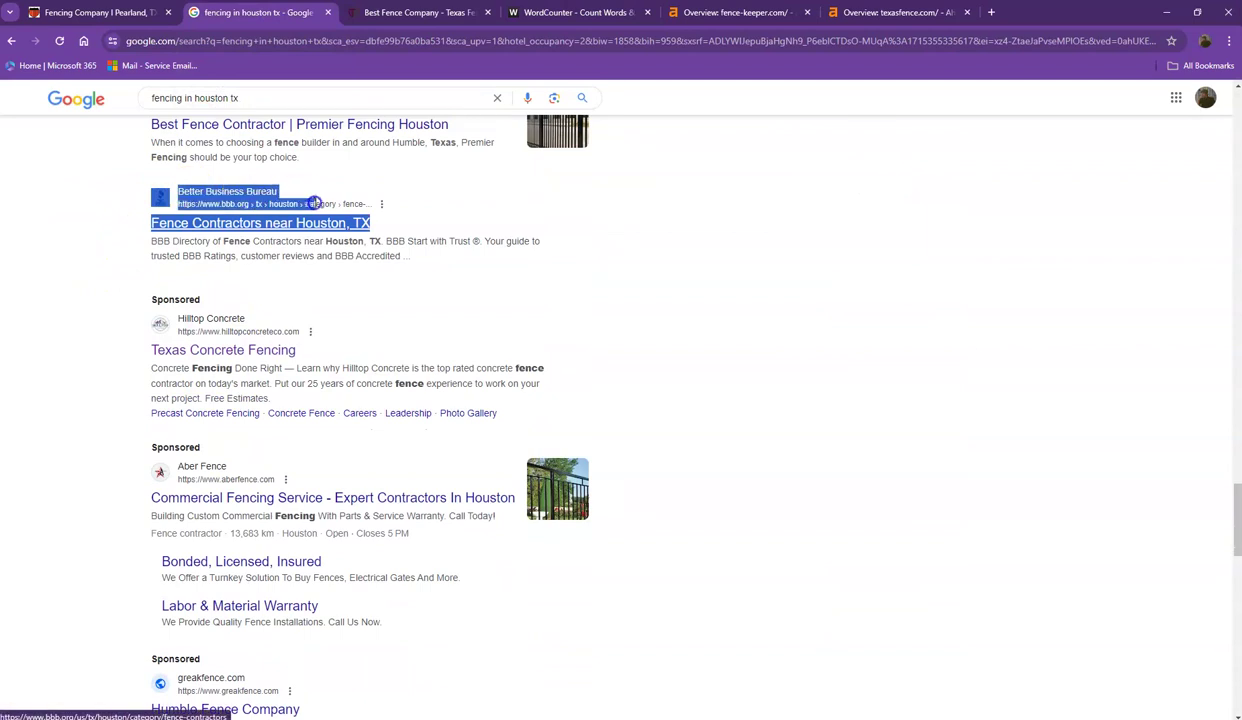
# Examine the remaining Google results back up to the Businesses map, looking at directory listings such as Houzz for possible backlinks.
pyautogui.scroll(7, 139, 263)
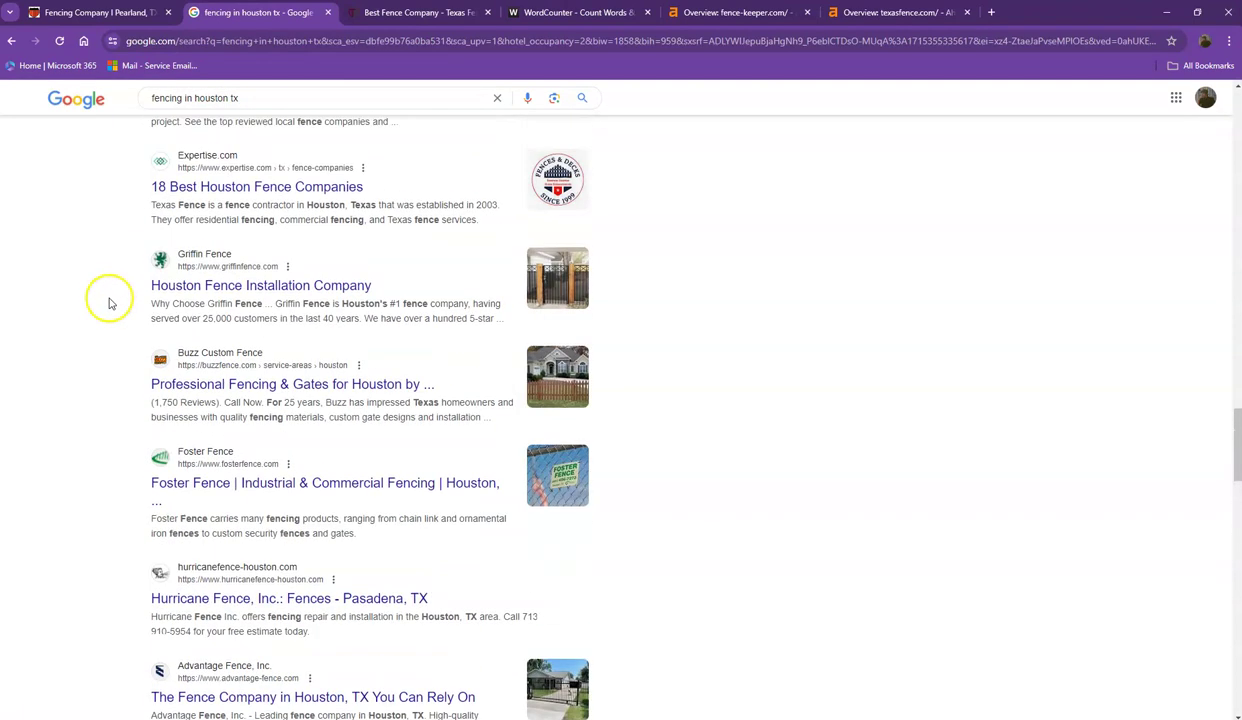
pyautogui.scroll(3, 144, 352)
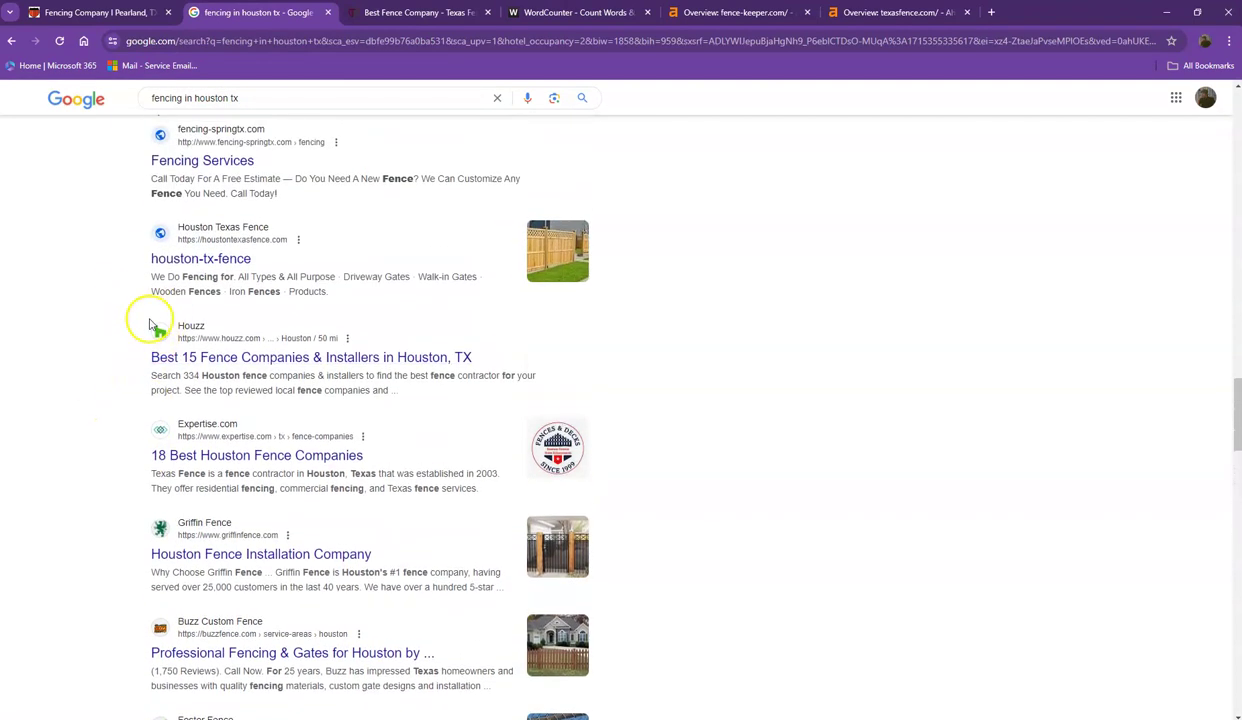
pyautogui.moveTo(148, 357); pyautogui.dragTo(278, 348)
pyautogui.click(125, 293)
pyautogui.scroll(7, 114, 335)
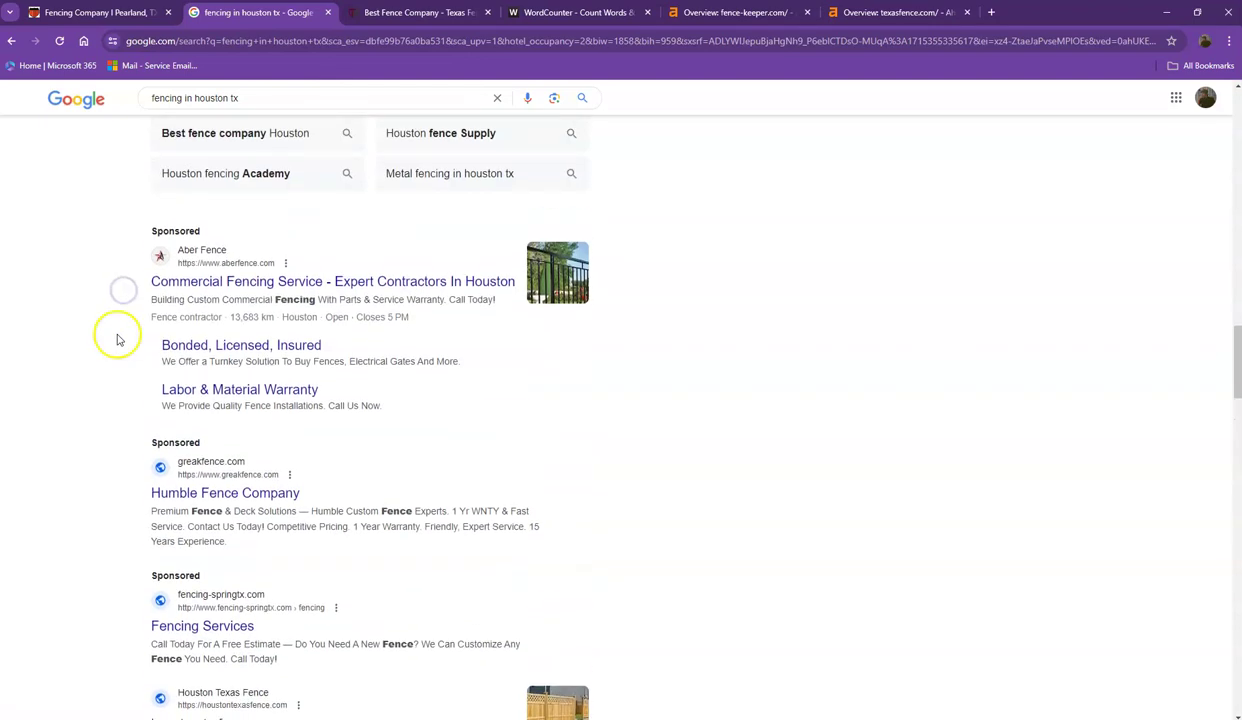
pyautogui.scroll(15, 116, 340)
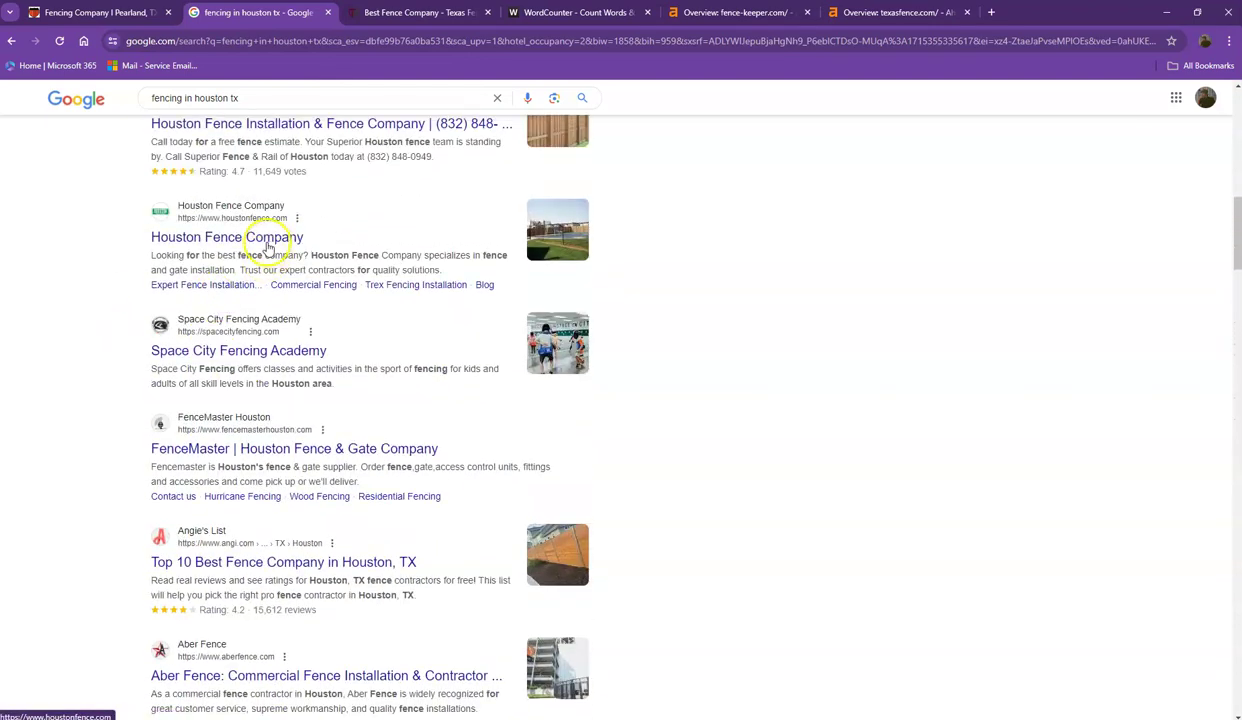
pyautogui.scroll(6, 262, 262)
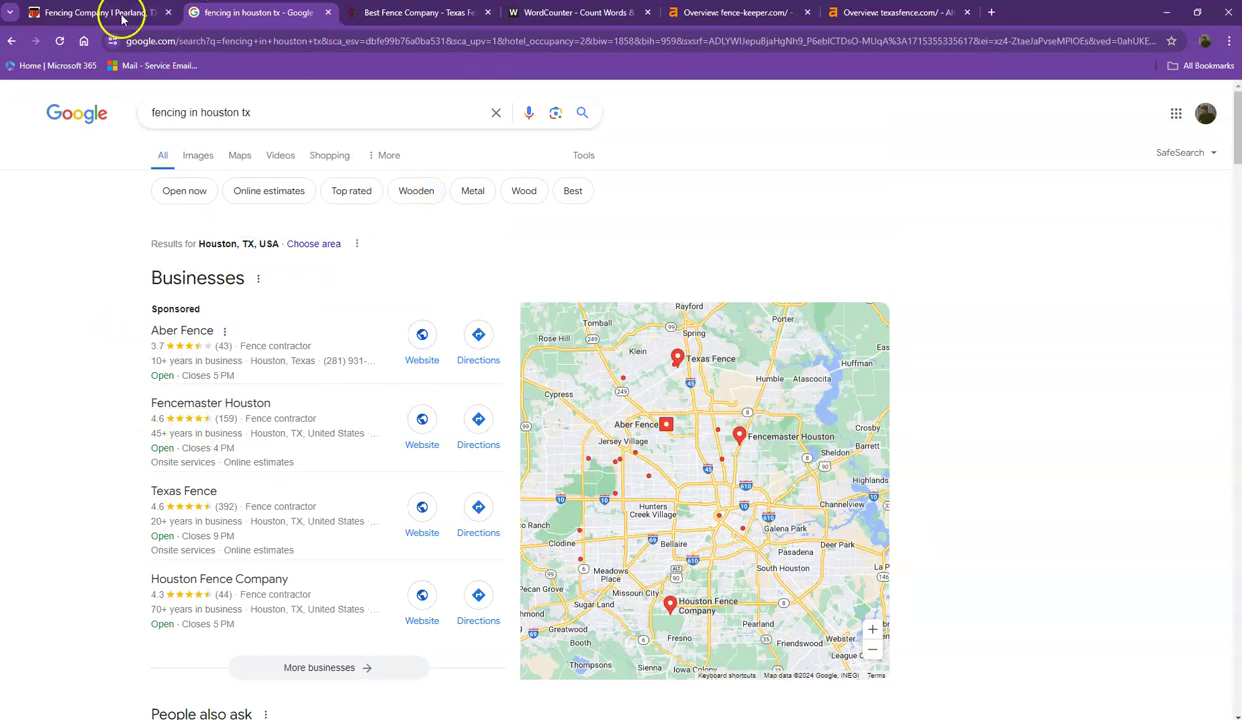
# Return to the FenceKeeper homepage and view it from the intro section back up to the page header.
pyautogui.click(116, 14)
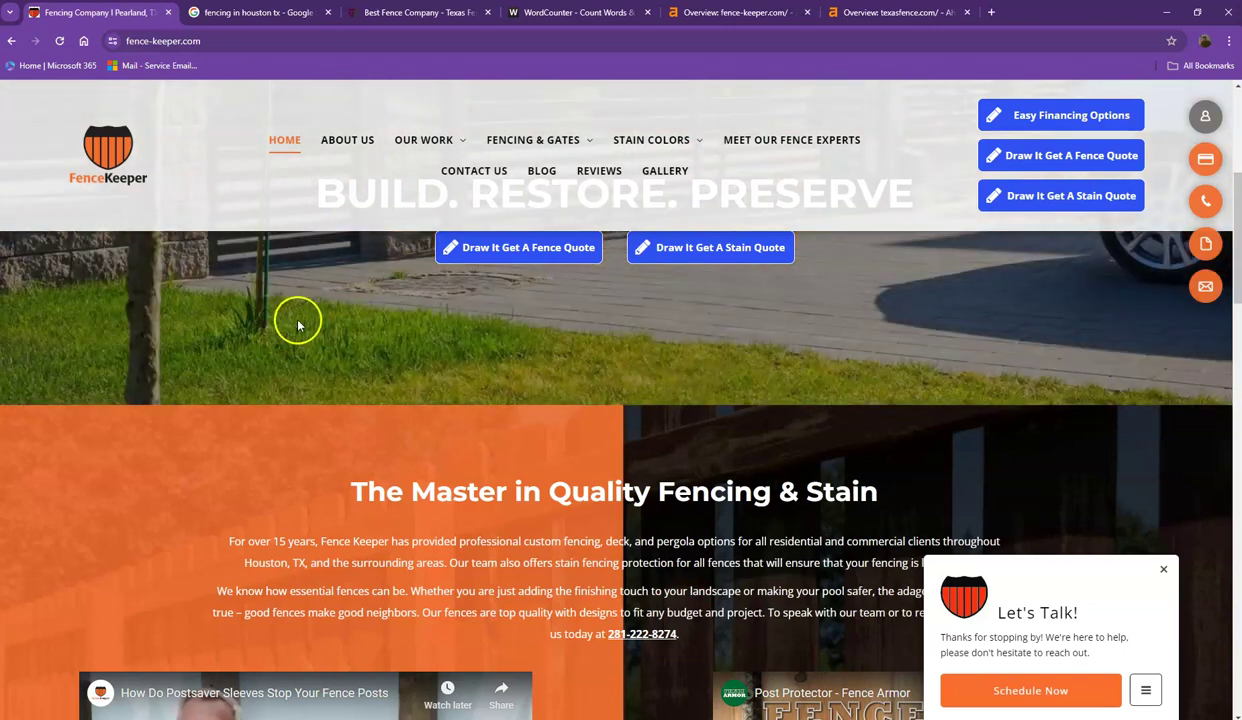
pyautogui.scroll(-2, 301, 320)
pyautogui.scroll(5, 305, 345)
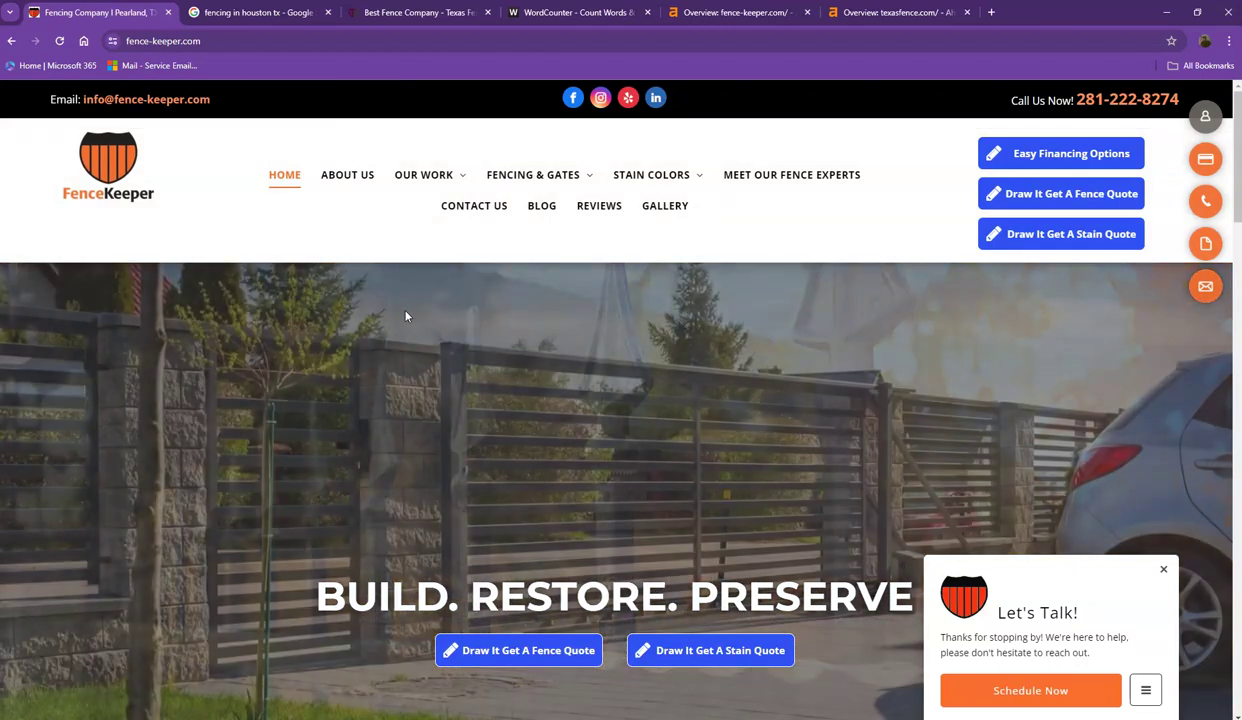
pyautogui.click(413, 317)
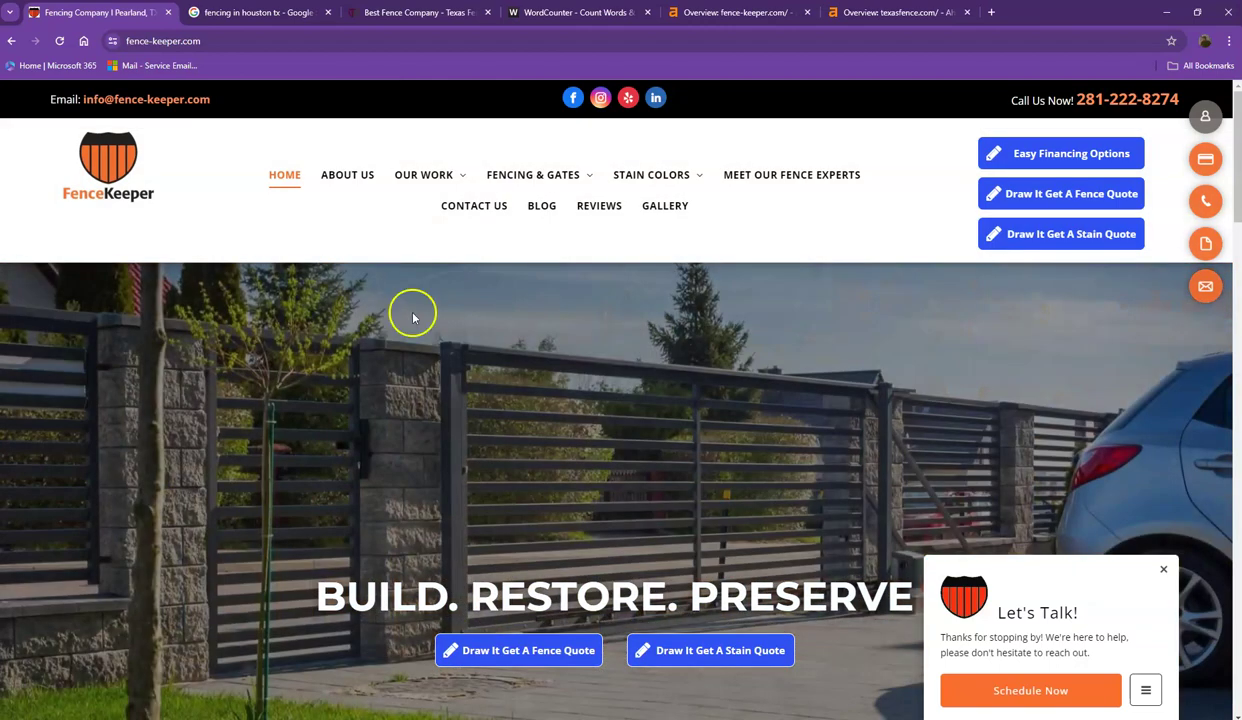